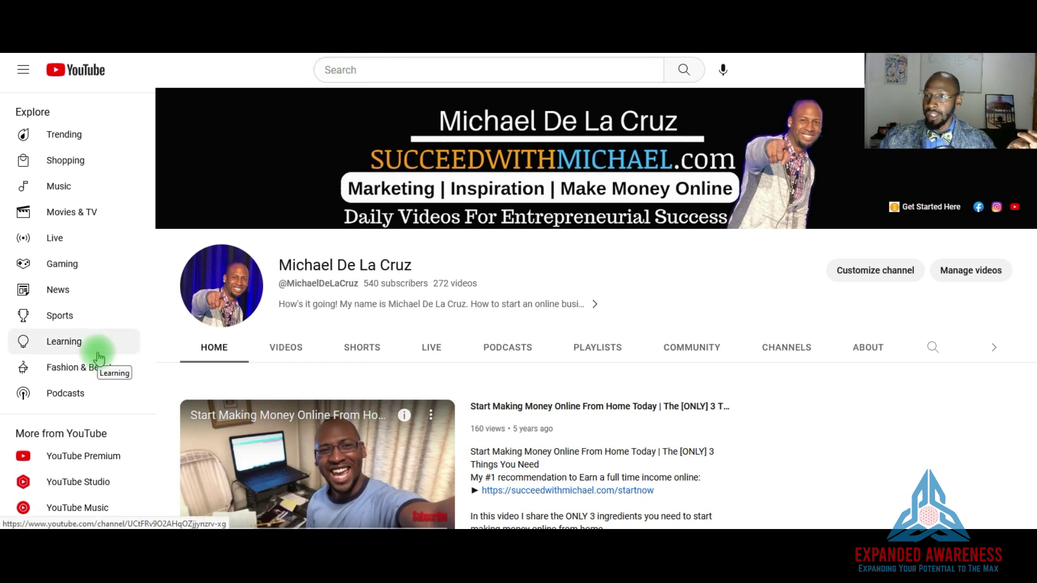
Step: Open the YouTube account settings from the channel page
{"action": "scroll", "coordinate": [112, 296], "scroll_direction": "down", "scroll_amount": 4}
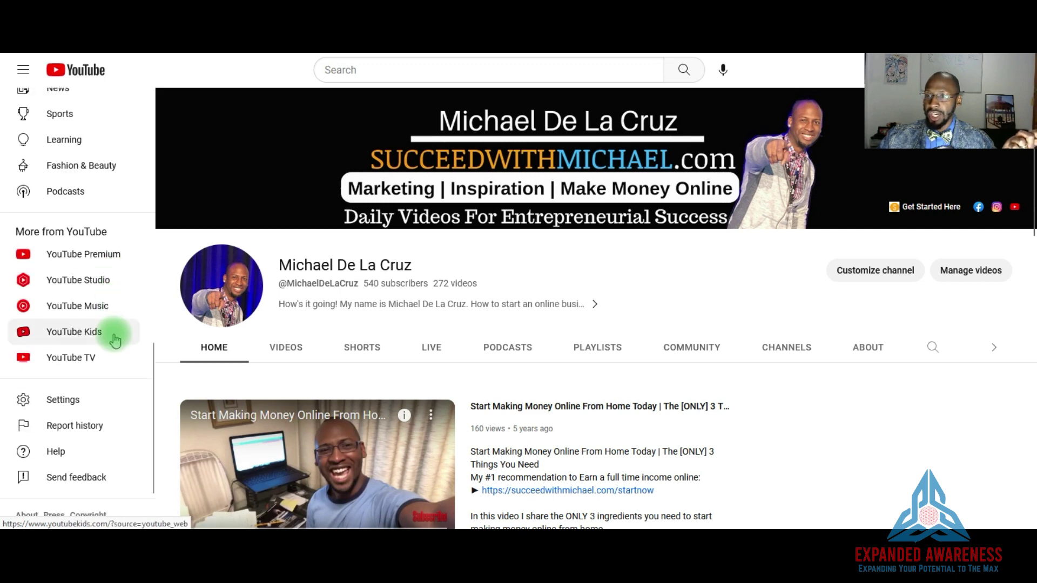
{"action": "scroll", "coordinate": [114, 335], "scroll_direction": "down", "scroll_amount": 2}
{"action": "scroll", "coordinate": [56, 200], "scroll_direction": "up", "scroll_amount": 8}
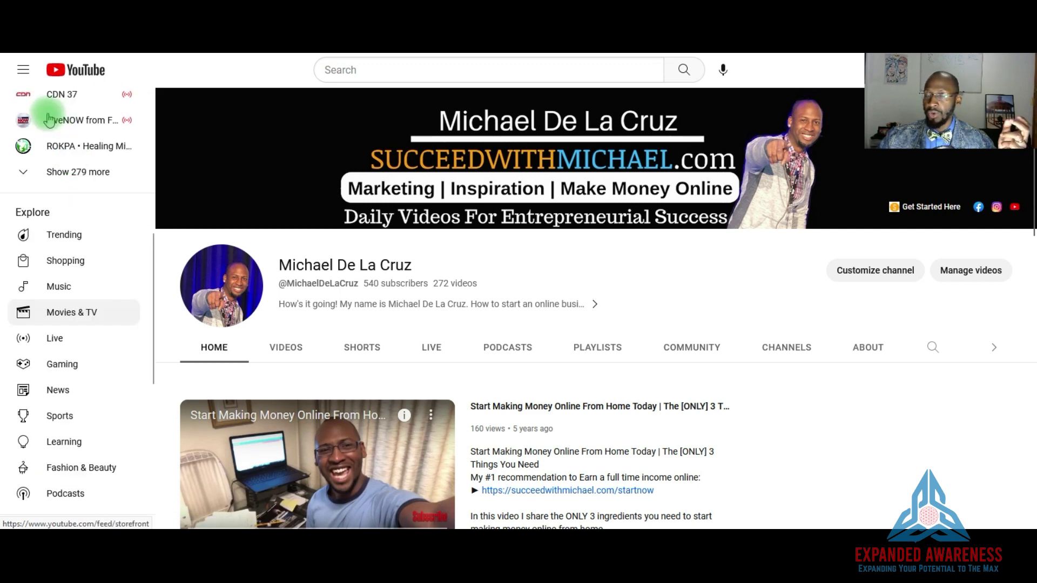
{"action": "scroll", "coordinate": [81, 264], "scroll_direction": "down", "scroll_amount": 2}
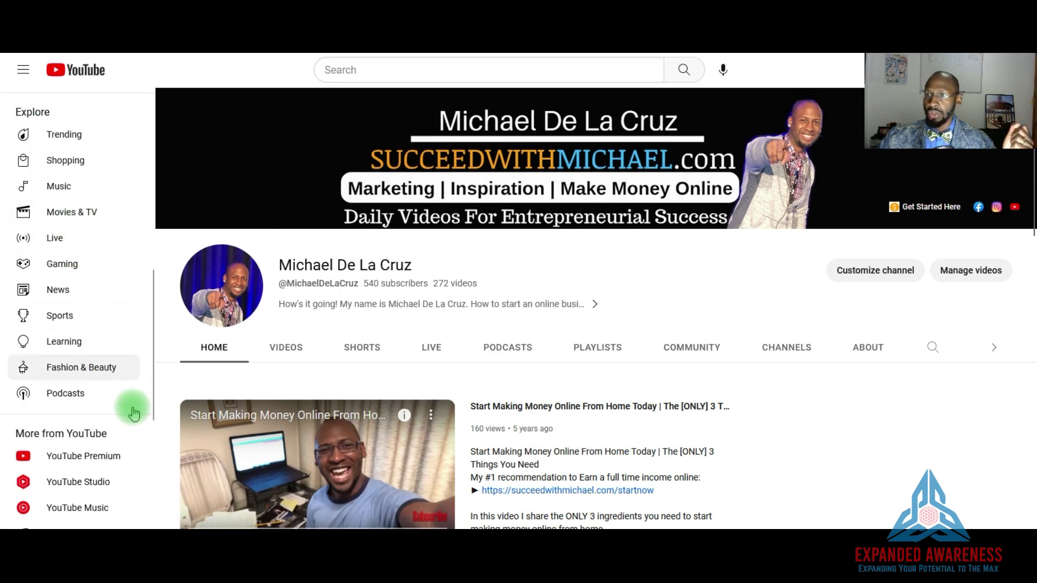
{"action": "scroll", "coordinate": [105, 432], "scroll_direction": "down", "scroll_amount": 2}
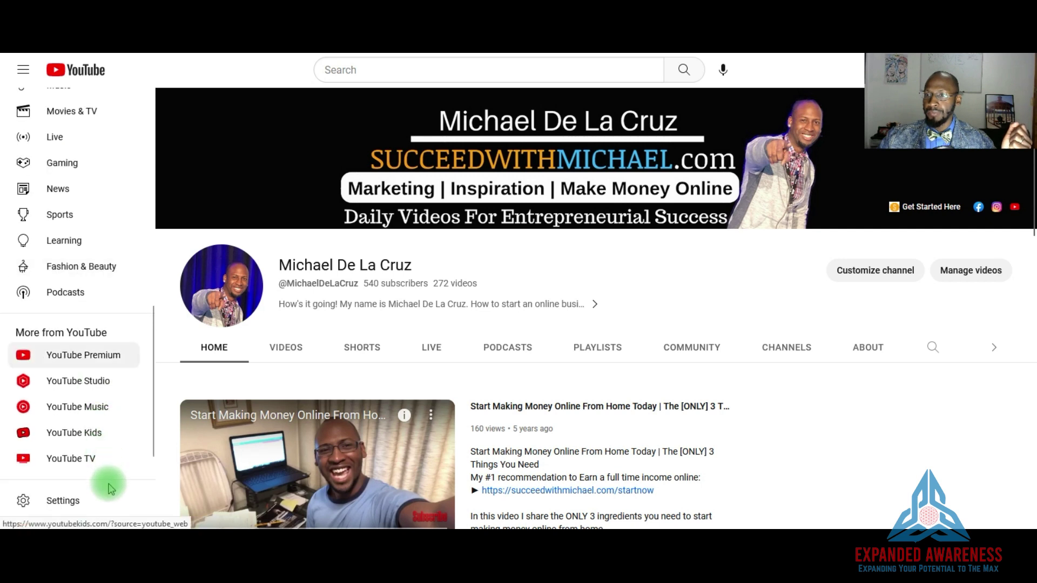
{"action": "left_click", "coordinate": [72, 506]}
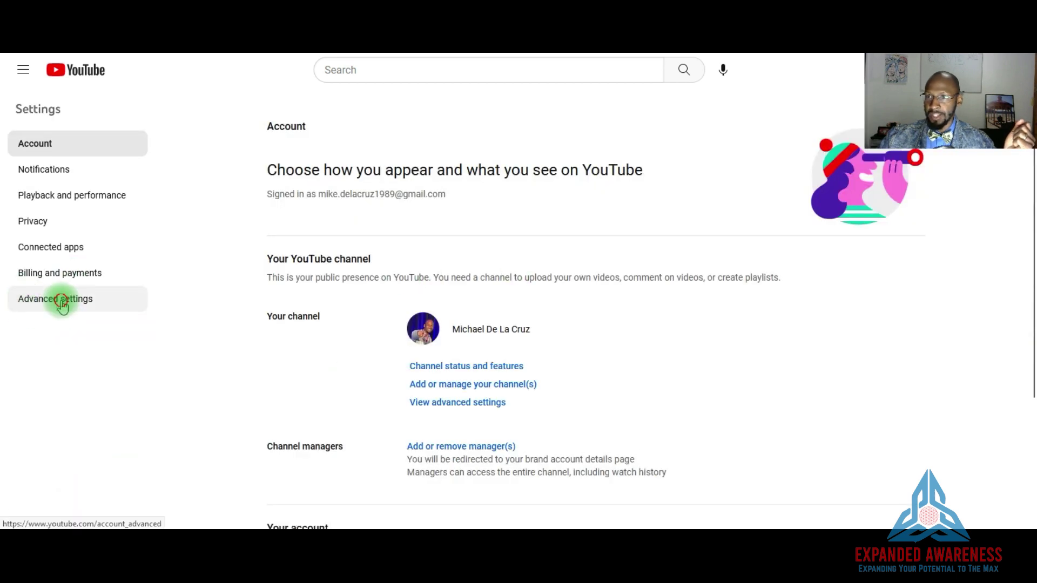
Step: Copy the channel ID from the account's advanced settings
{"action": "left_click", "coordinate": [63, 303]}
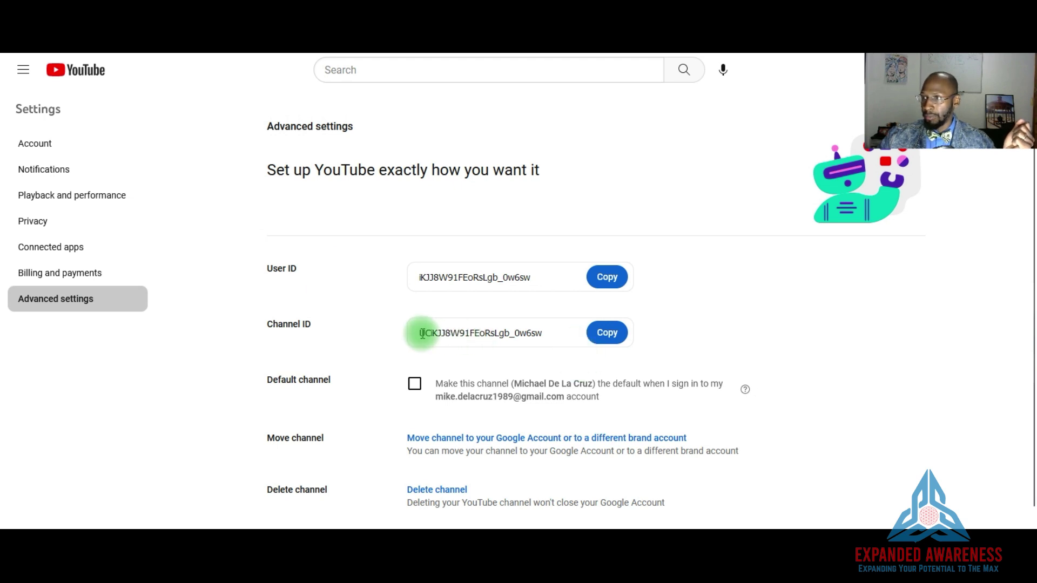
{"action": "left_click_drag", "start_coordinate": [422, 332], "coordinate": [596, 333]}
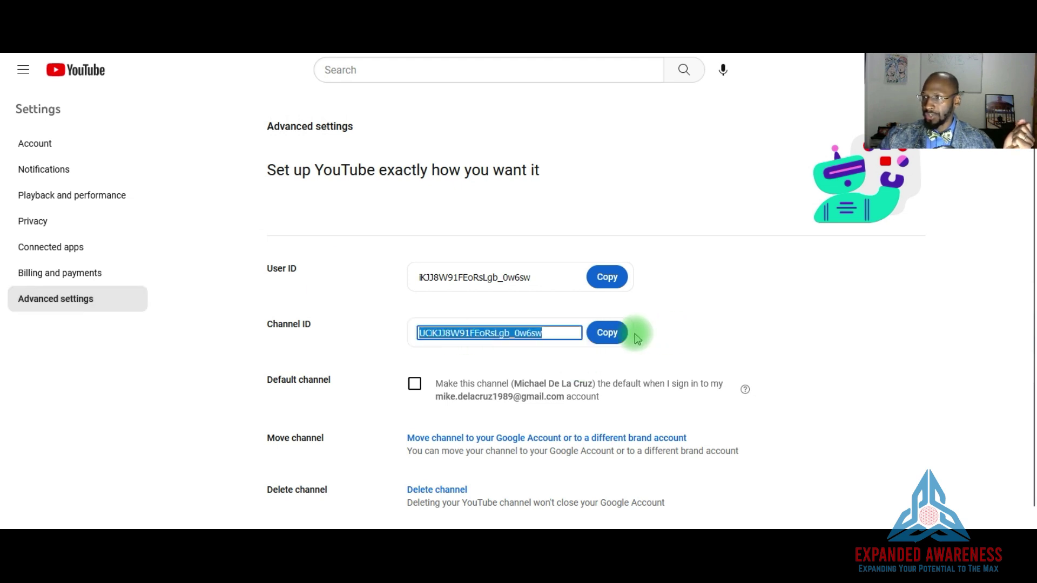
{"action": "left_click", "coordinate": [607, 333]}
Step: Switch to Notepad and review the YouTube feed URL template and the channel ID noted beneath it
{"action": "key", "text": "alt+Tab"}
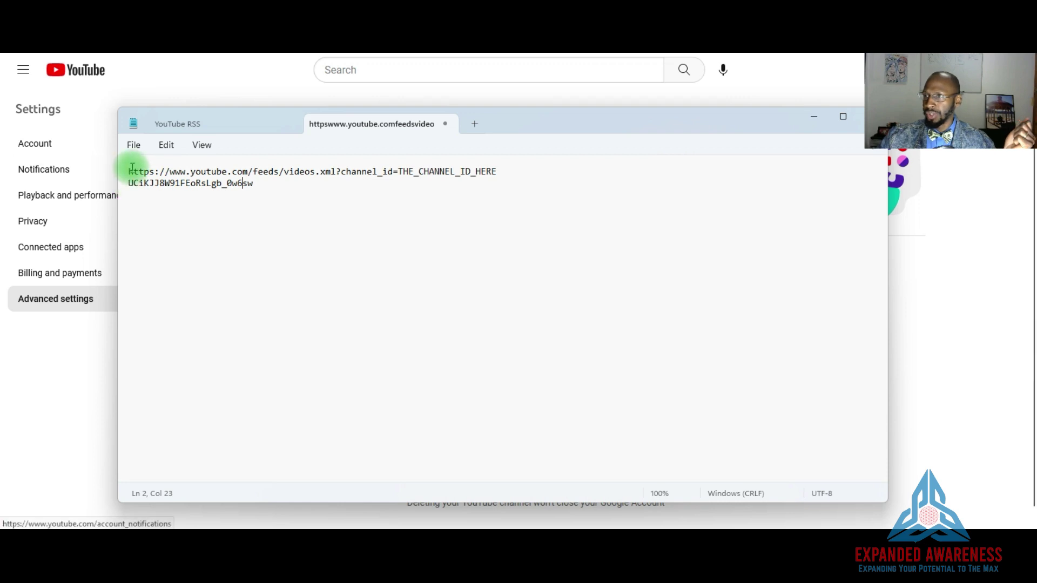
{"action": "left_click_drag", "start_coordinate": [129, 171], "coordinate": [496, 171]}
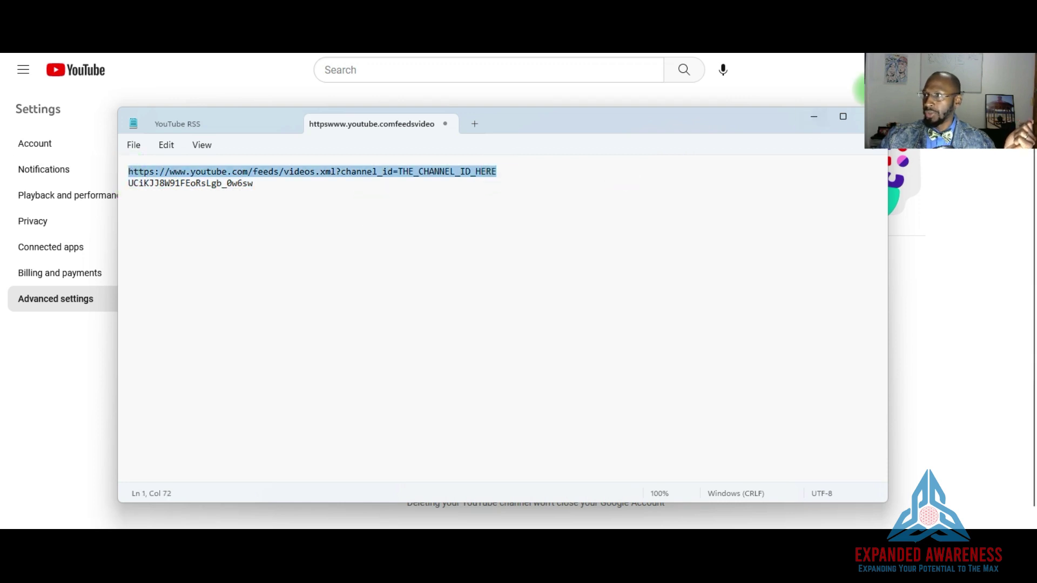
{"action": "left_click", "coordinate": [384, 219]}
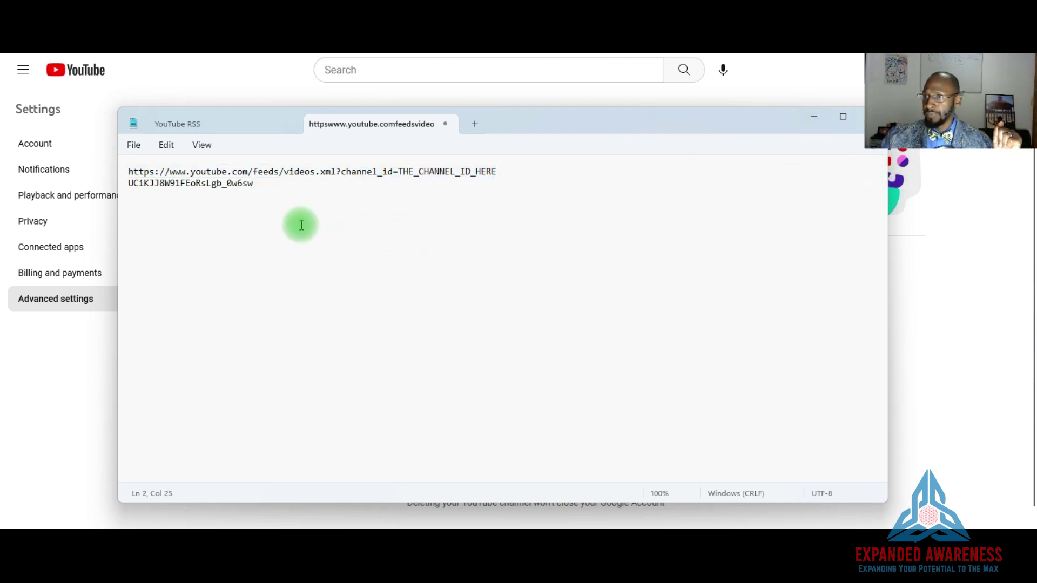
{"action": "left_click", "coordinate": [812, 115]}
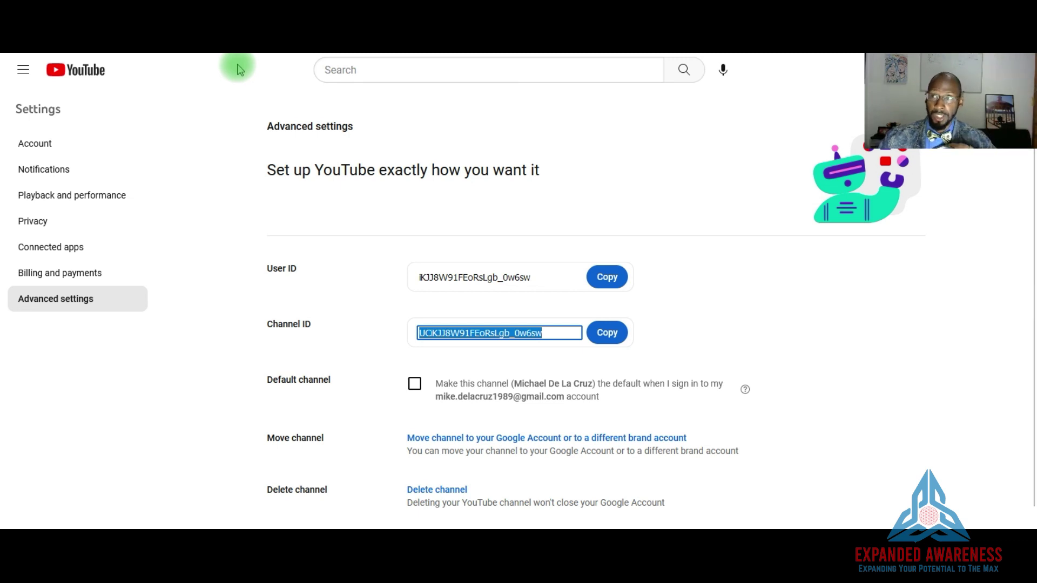
Step: Switch to AWeber and open the Check Feed action of the My YouTube Videos Tag campaign
{"action": "key", "text": "ctrl+Tab"}
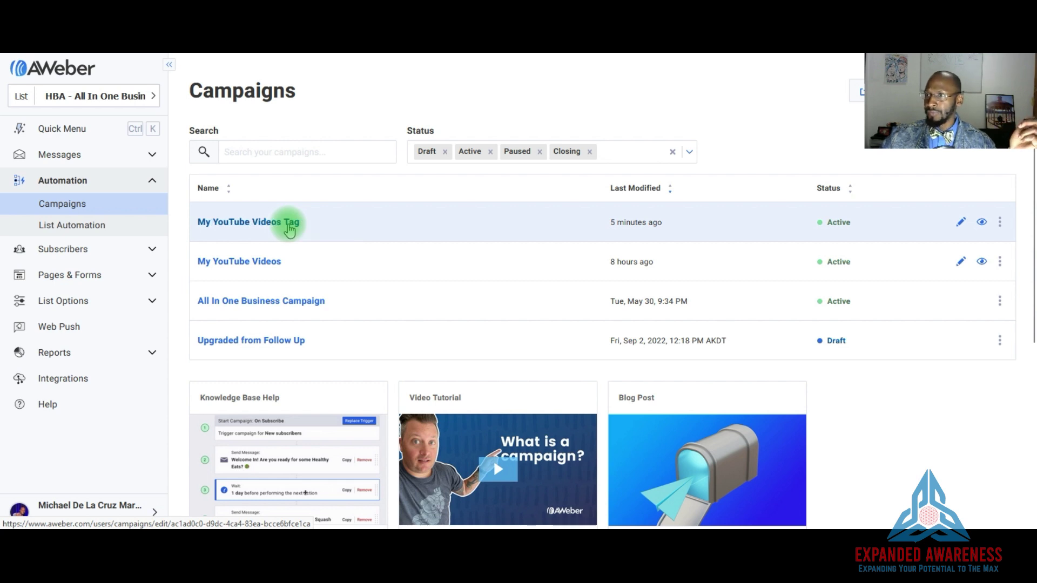
{"action": "left_click", "coordinate": [289, 224]}
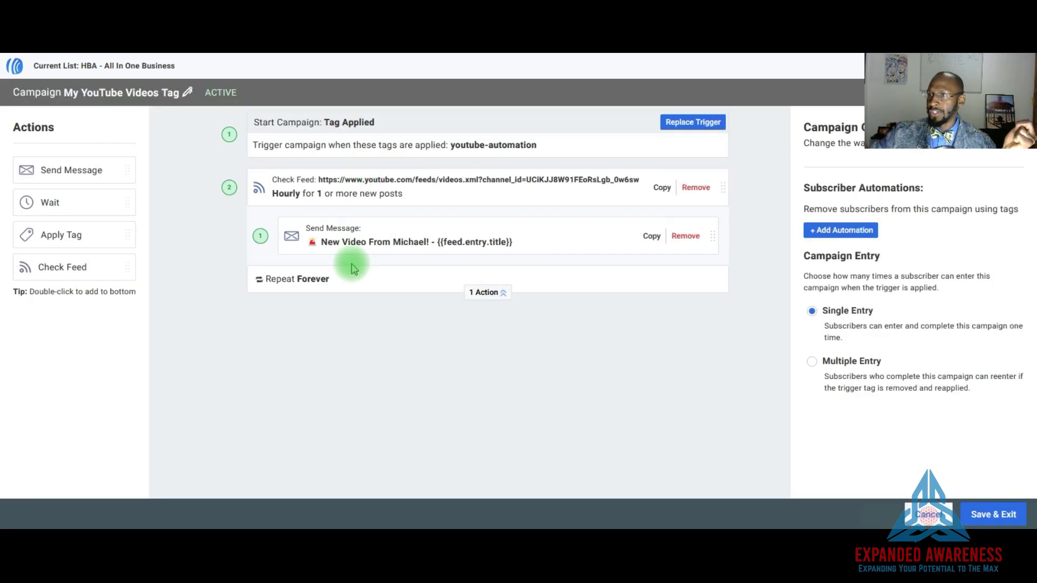
{"action": "left_click", "coordinate": [301, 189]}
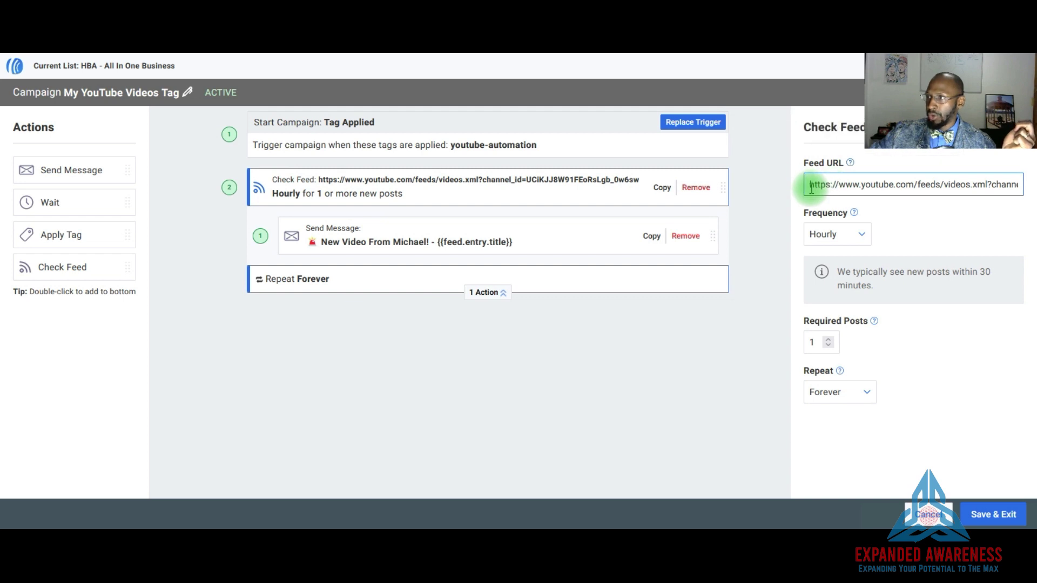
Step: Compare the Check Feed action's Feed URL and its channel ID part with the URL template in Notepad
{"action": "left_click_drag", "start_coordinate": [809, 188], "coordinate": [1032, 168]}
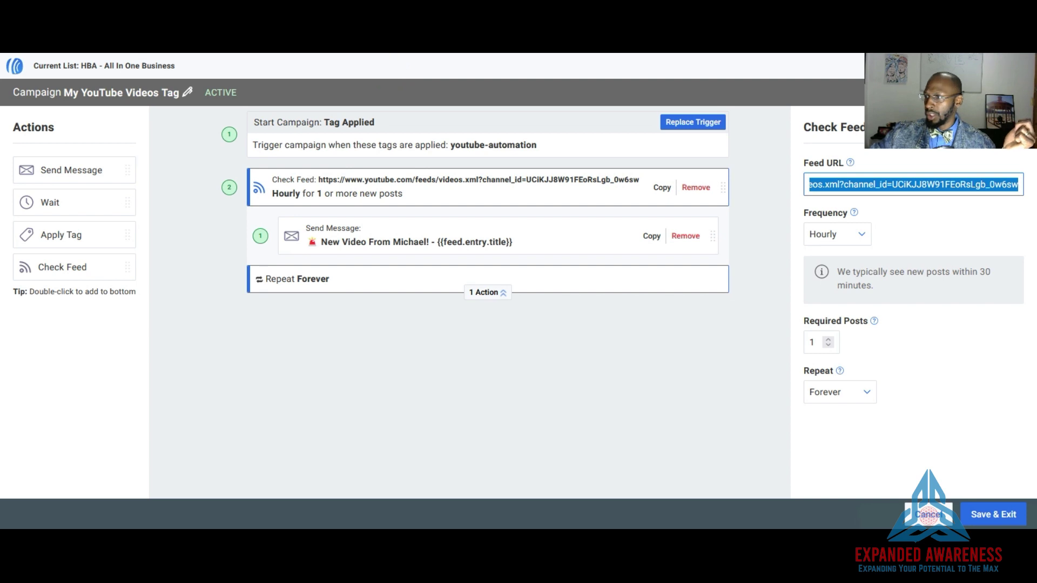
{"action": "key", "text": "alt+Tab"}
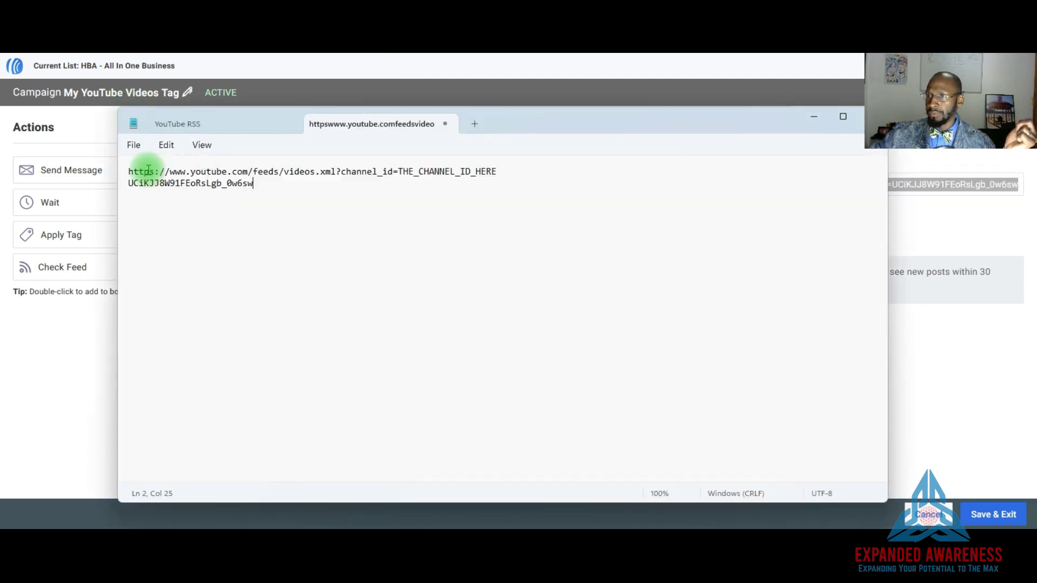
{"action": "left_click_drag", "start_coordinate": [130, 173], "coordinate": [494, 178]}
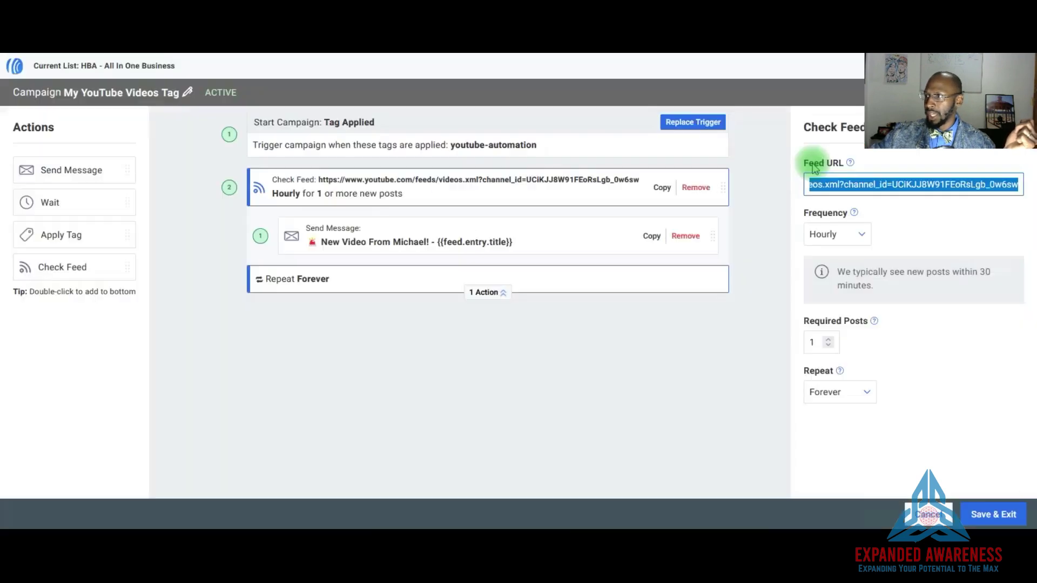
{"action": "left_click", "coordinate": [891, 184]}
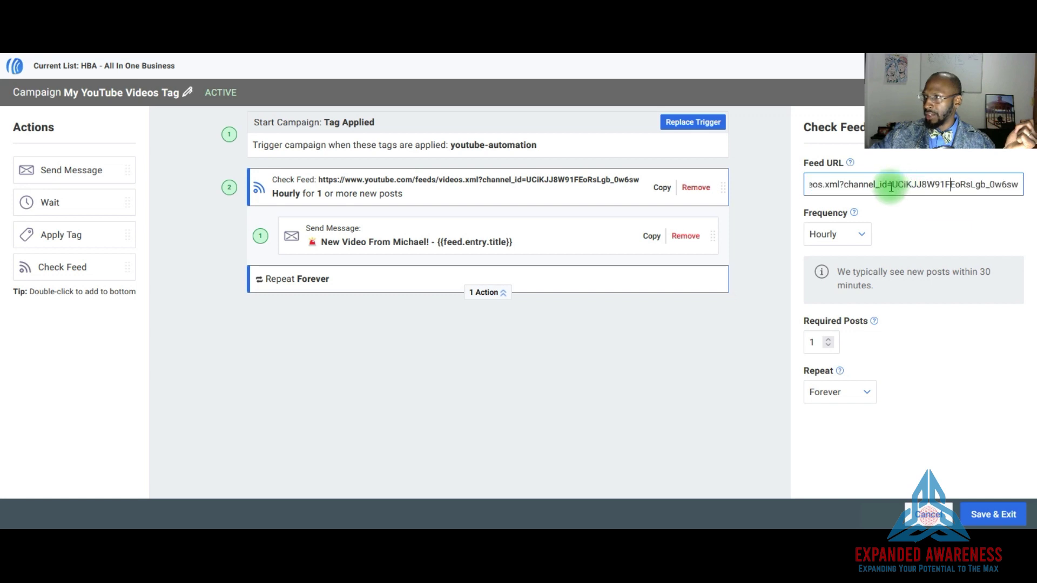
{"action": "left_click_drag", "start_coordinate": [892, 184], "coordinate": [1018, 186]}
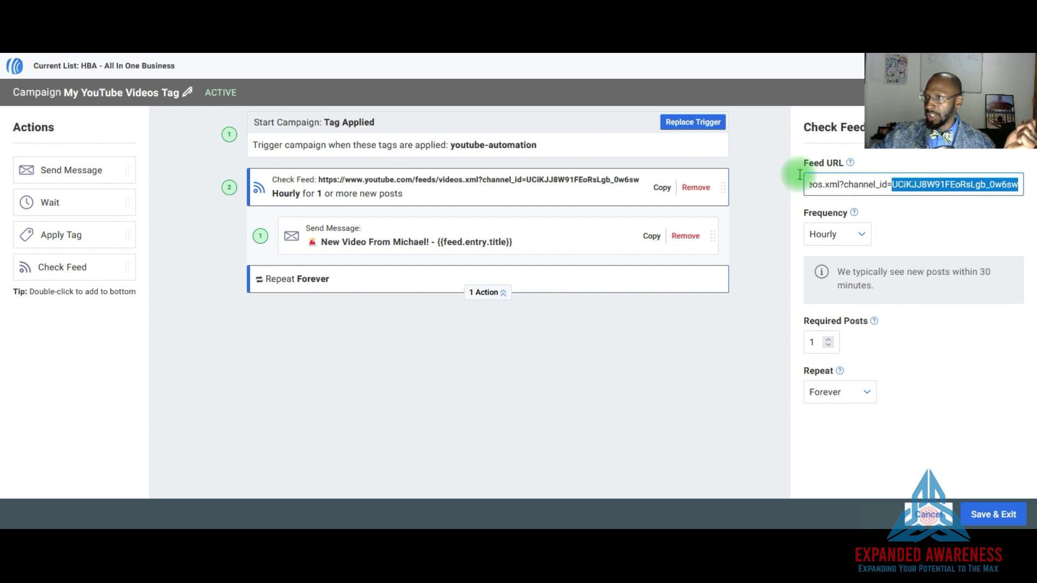
{"action": "left_click", "coordinate": [945, 226]}
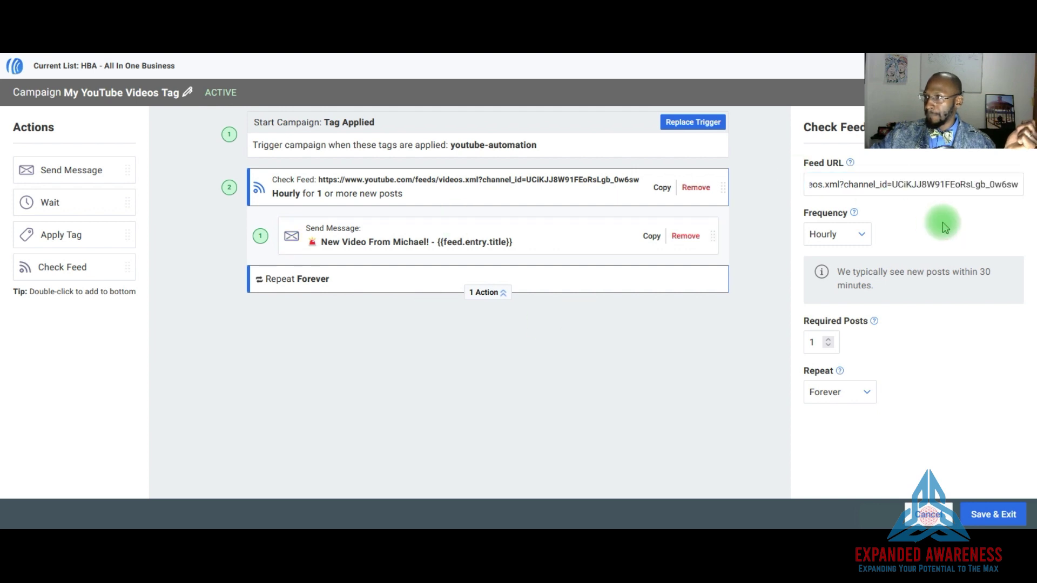
Step: Replace the channel ID at the end of the Feed URL with the ID copied from YouTube's advanced settings
{"action": "left_click", "coordinate": [926, 185]}
{"action": "left_click", "coordinate": [897, 187]}
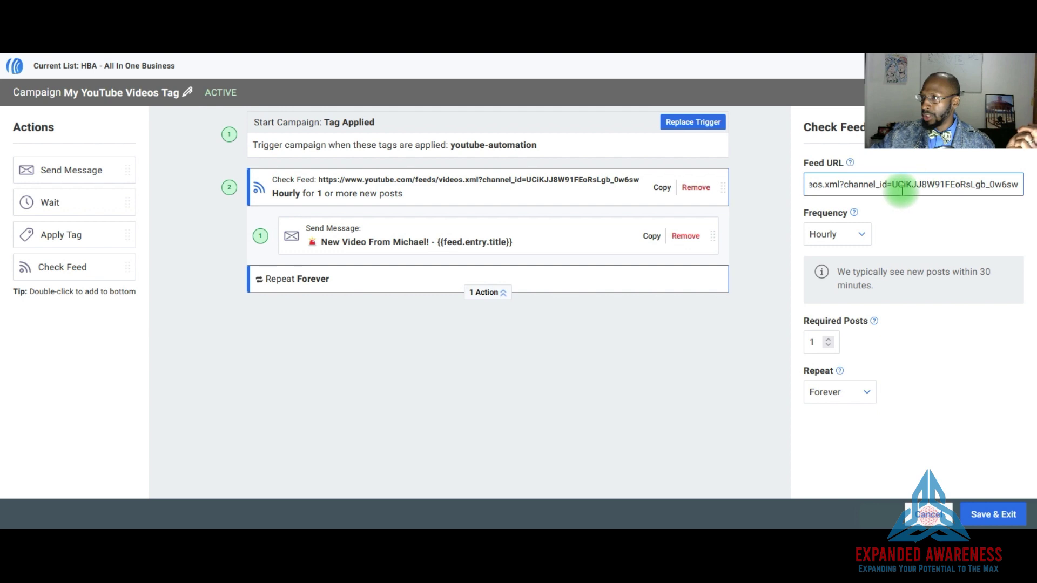
{"action": "left_click", "coordinate": [892, 184]}
{"action": "double_click", "coordinate": [892, 184]}
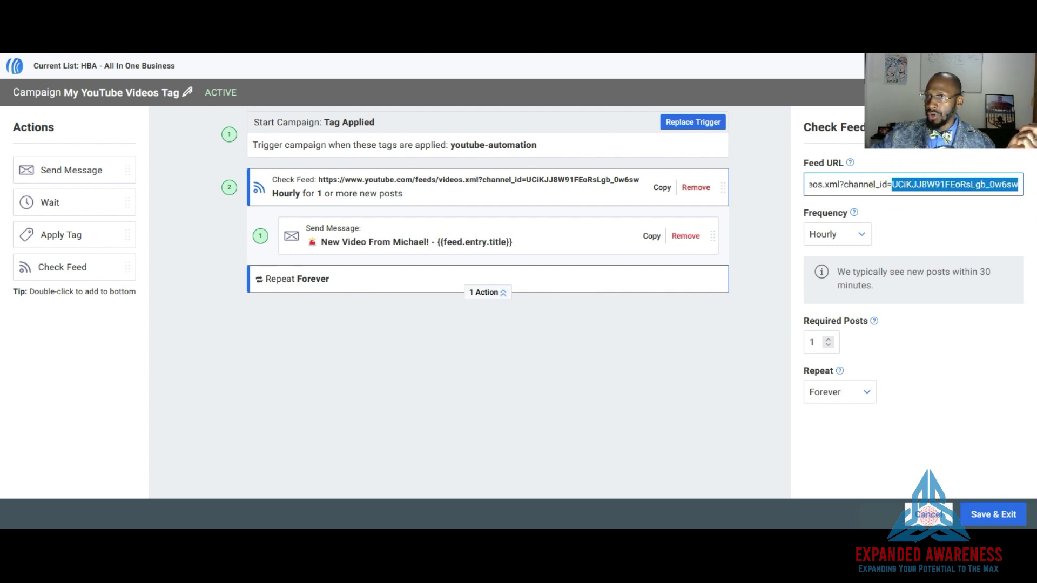
{"action": "key", "text": "alt+Tab"}
{"action": "left_click", "coordinate": [607, 332]}
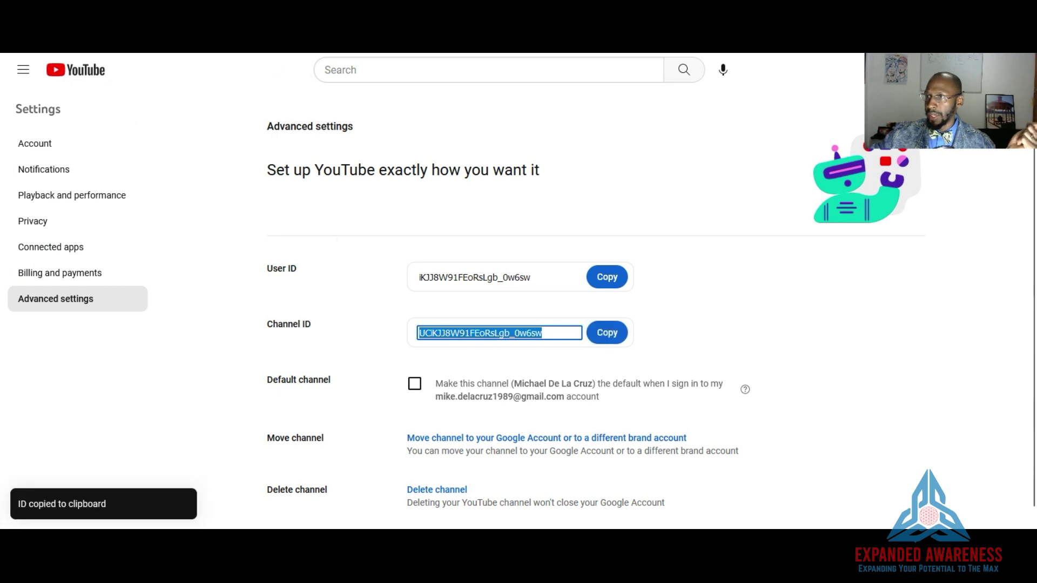
{"action": "key", "text": "alt+Tab"}
{"action": "right_click", "coordinate": [899, 193]}
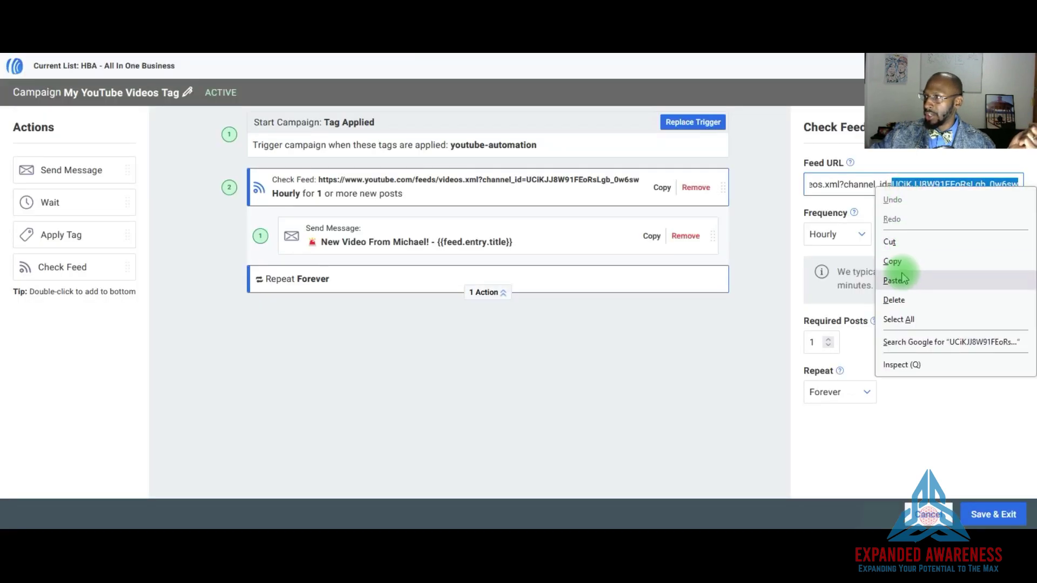
{"action": "left_click", "coordinate": [892, 280]}
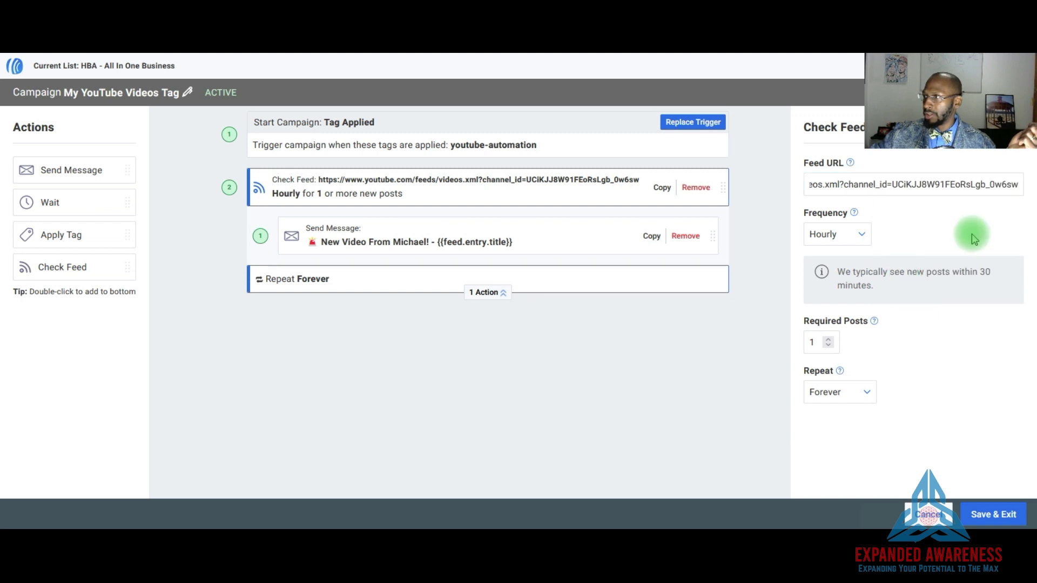
Step: Check the channel ID portion after "channel_id=" in the Feed URL
{"action": "left_click", "coordinate": [895, 185]}
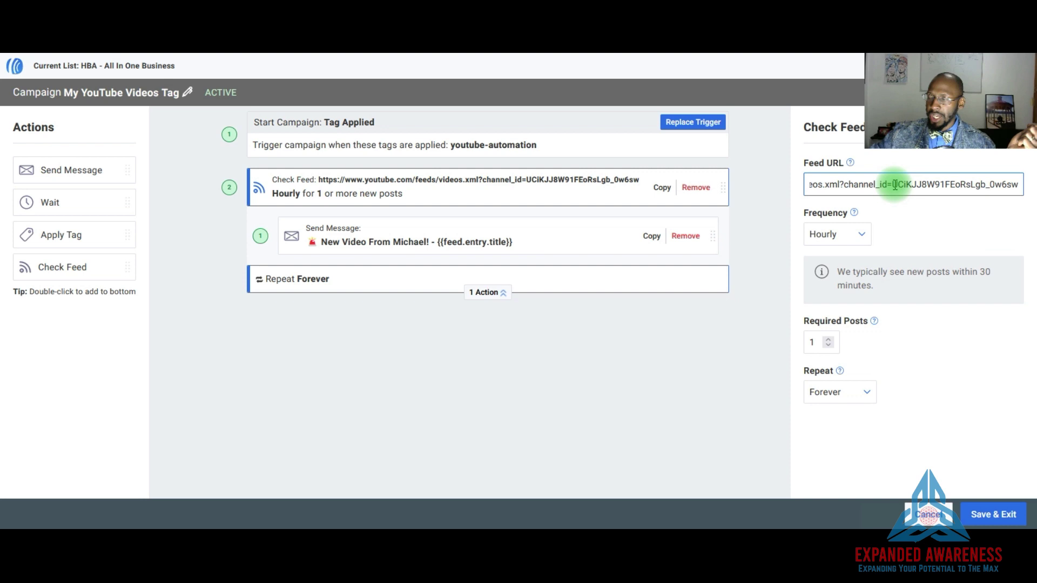
{"action": "left_click_drag", "start_coordinate": [895, 184], "coordinate": [969, 185]}
{"action": "left_click", "coordinate": [923, 214]}
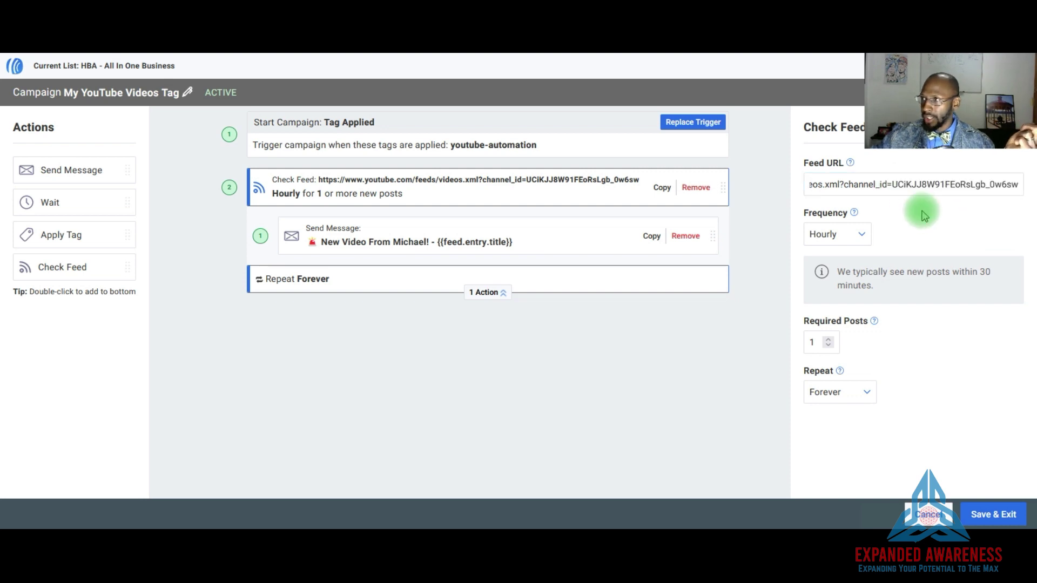
{"action": "left_click", "coordinate": [896, 185]}
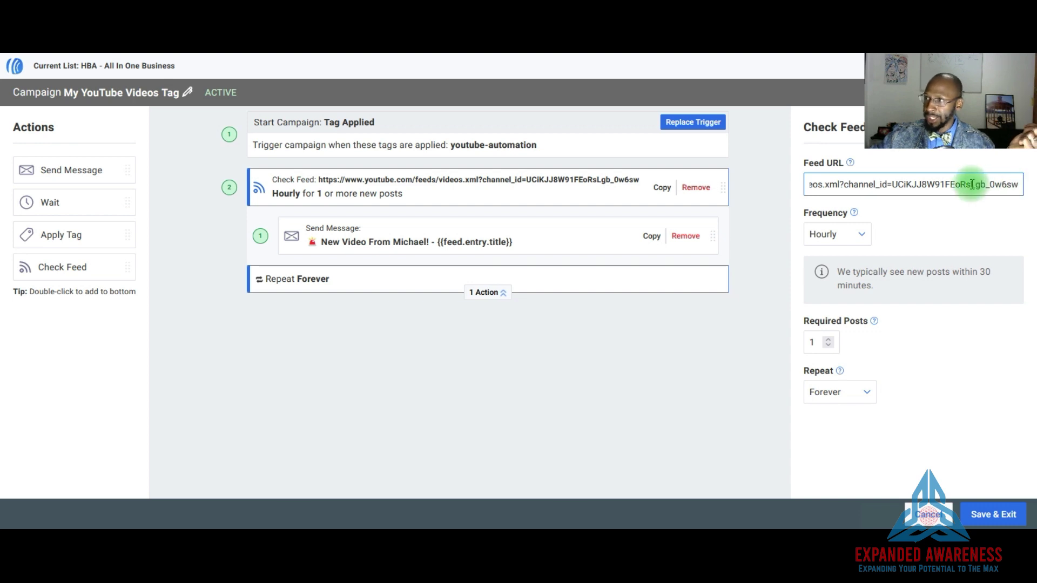
{"action": "left_click", "coordinate": [834, 213]}
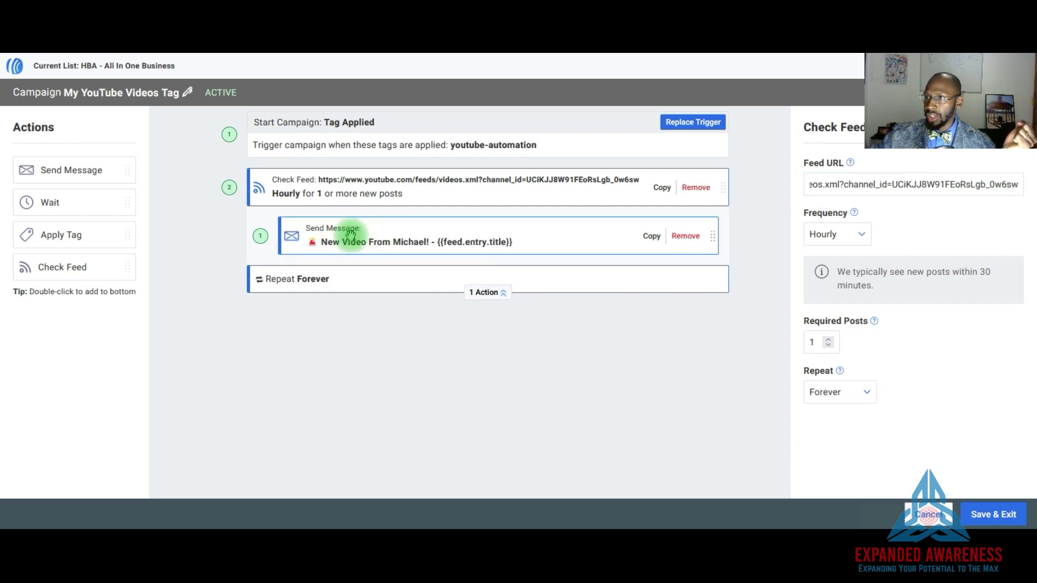
Step: Open the campaign's new-video message in the message editor and go to its YouTube feed content
{"action": "left_click", "coordinate": [385, 234]}
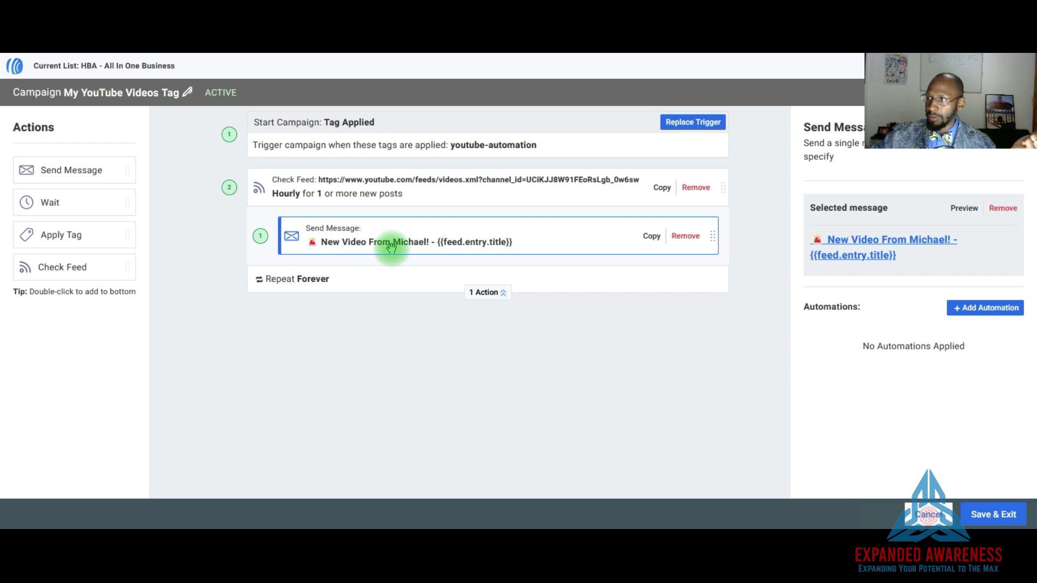
{"action": "left_click", "coordinate": [880, 258]}
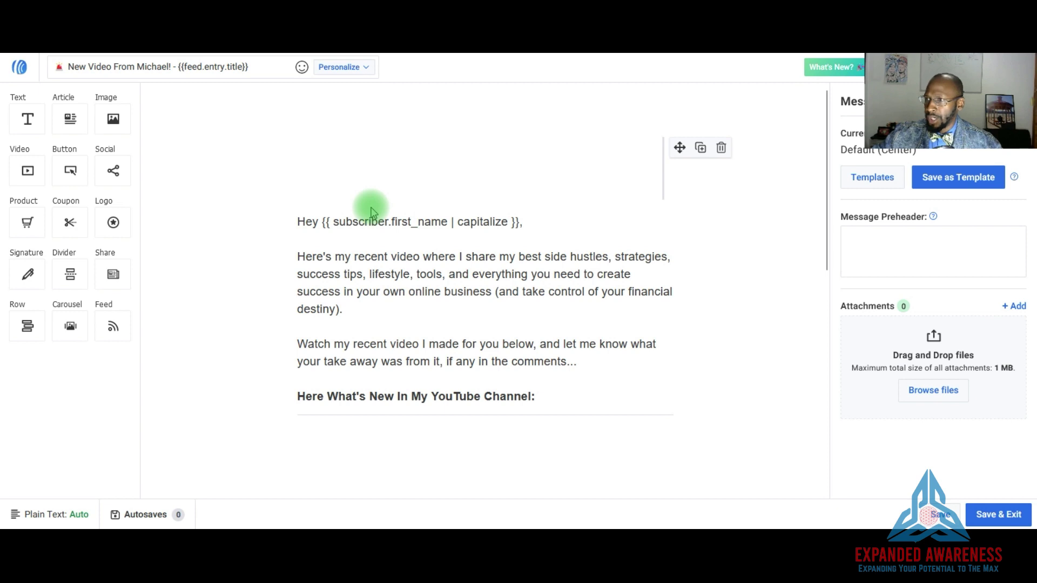
{"action": "scroll", "coordinate": [371, 211], "scroll_direction": "down", "scroll_amount": 5}
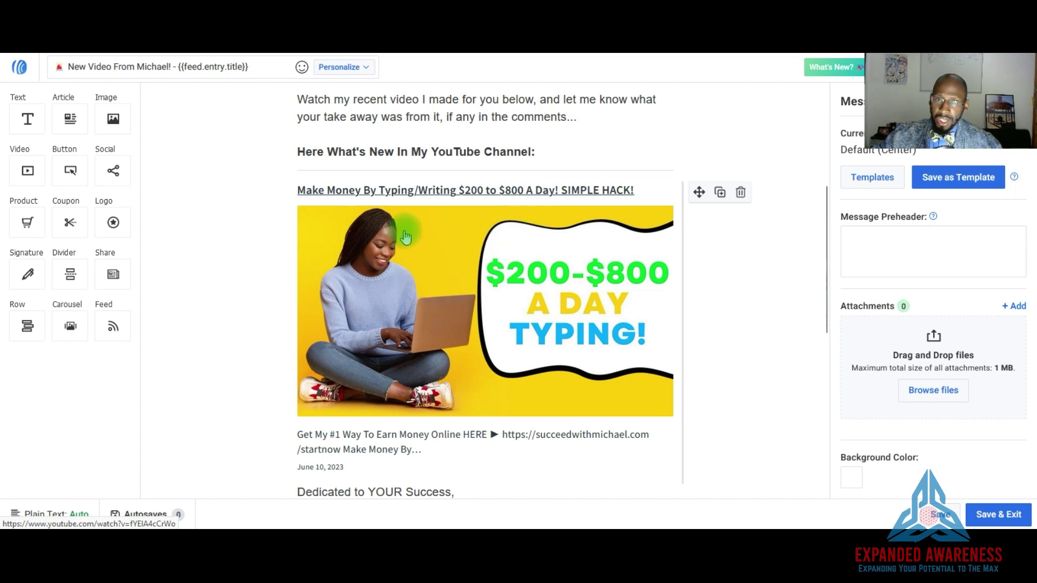
Step: Open the settings of the feed element in the message body and select its whole feed URL
{"action": "left_click", "coordinate": [408, 262]}
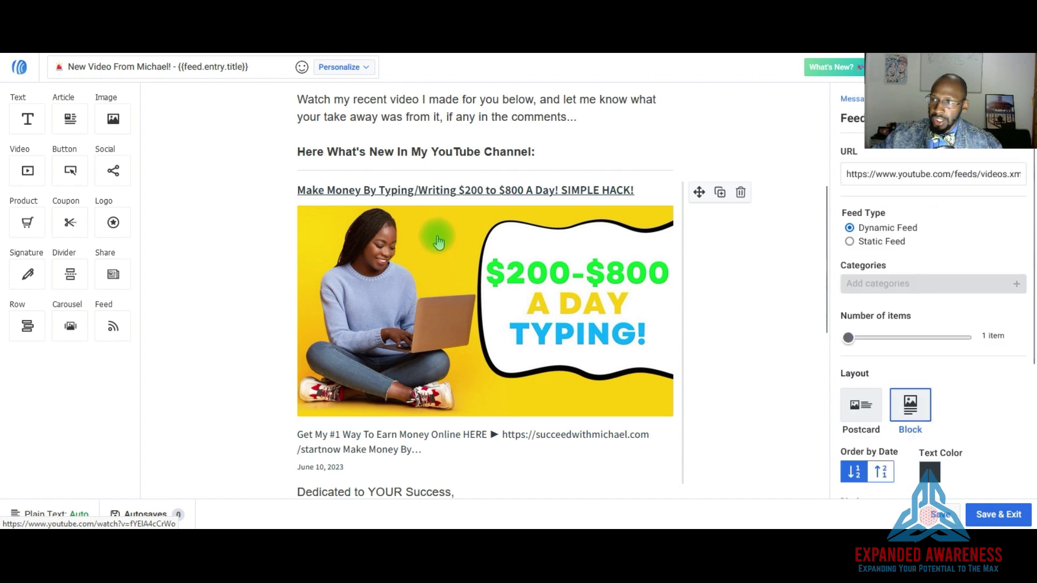
{"action": "left_click", "coordinate": [845, 174]}
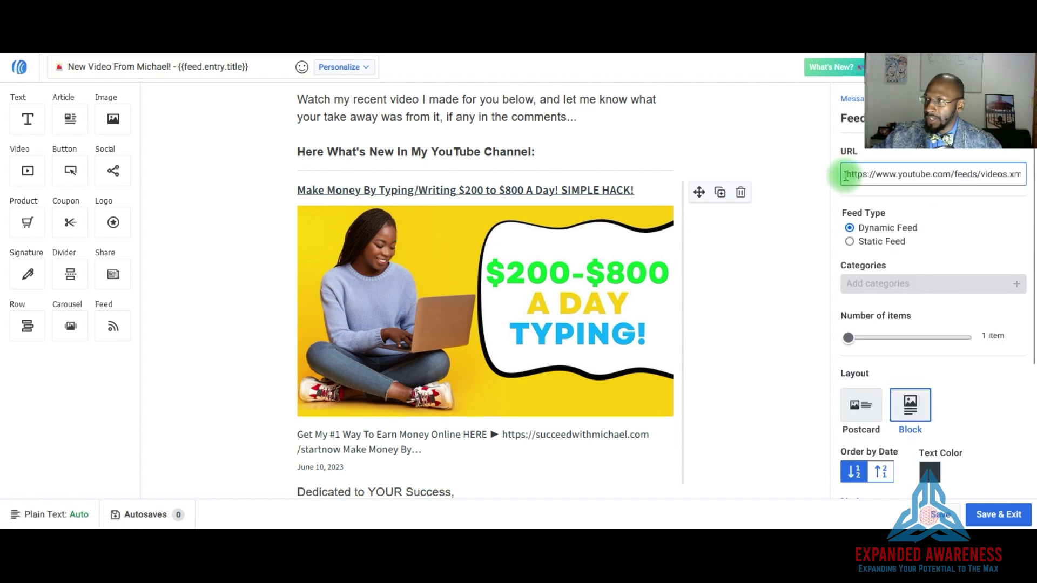
{"action": "left_click_drag", "start_coordinate": [844, 174], "coordinate": [1028, 206]}
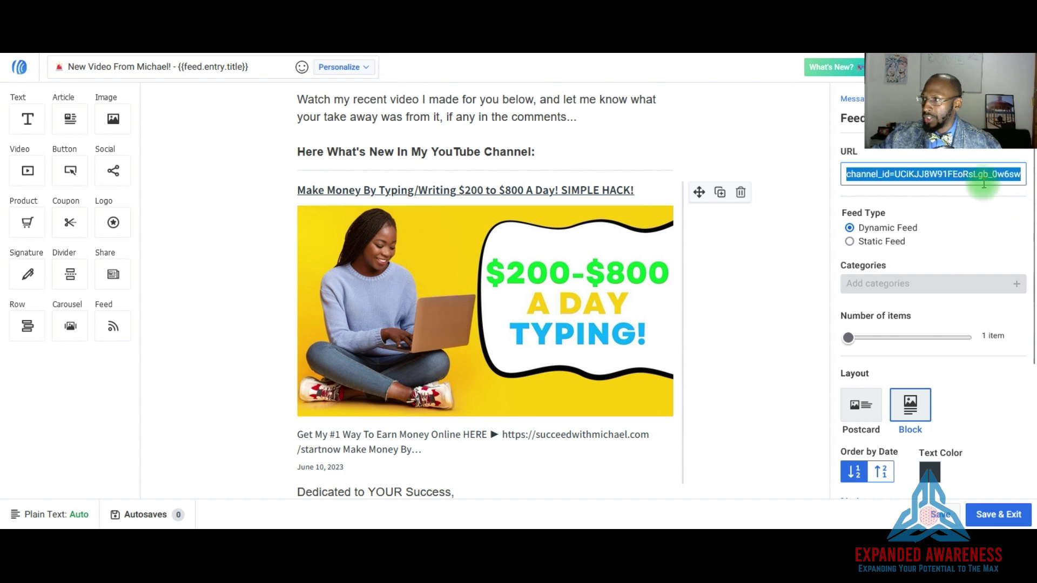
Step: Replace the channel ID in the message feed's URL with the Channel ID copied from YouTube's advanced settings, and save and exit the message
{"action": "left_click", "coordinate": [898, 174]}
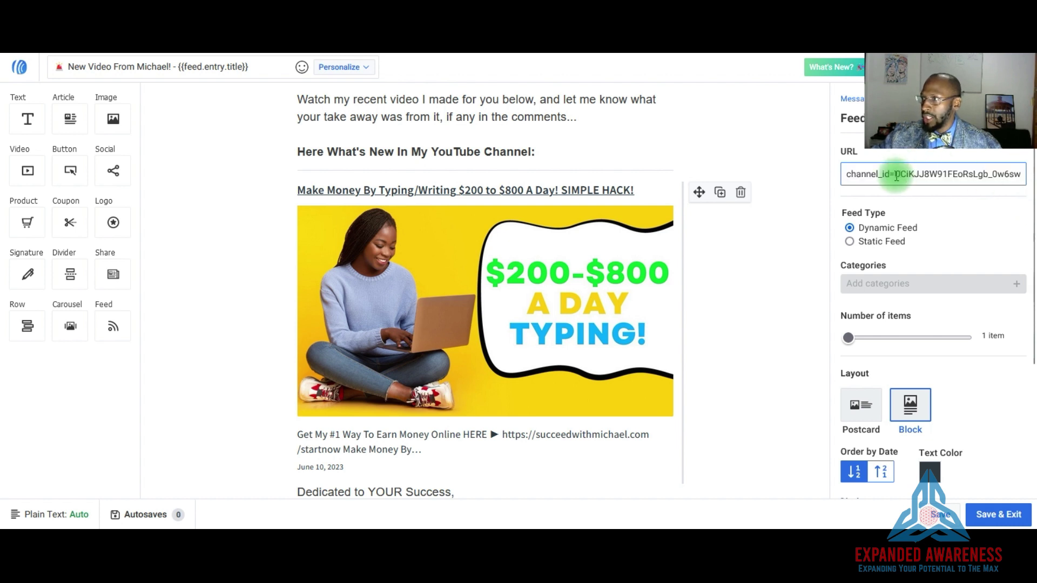
{"action": "left_click_drag", "start_coordinate": [896, 175], "coordinate": [1023, 176]}
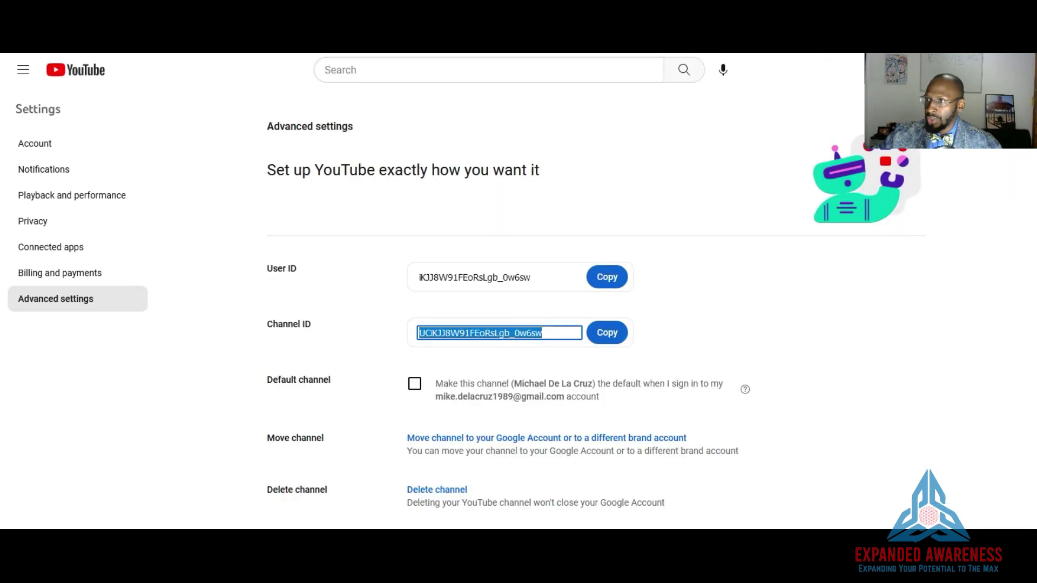
{"action": "left_click", "coordinate": [607, 333]}
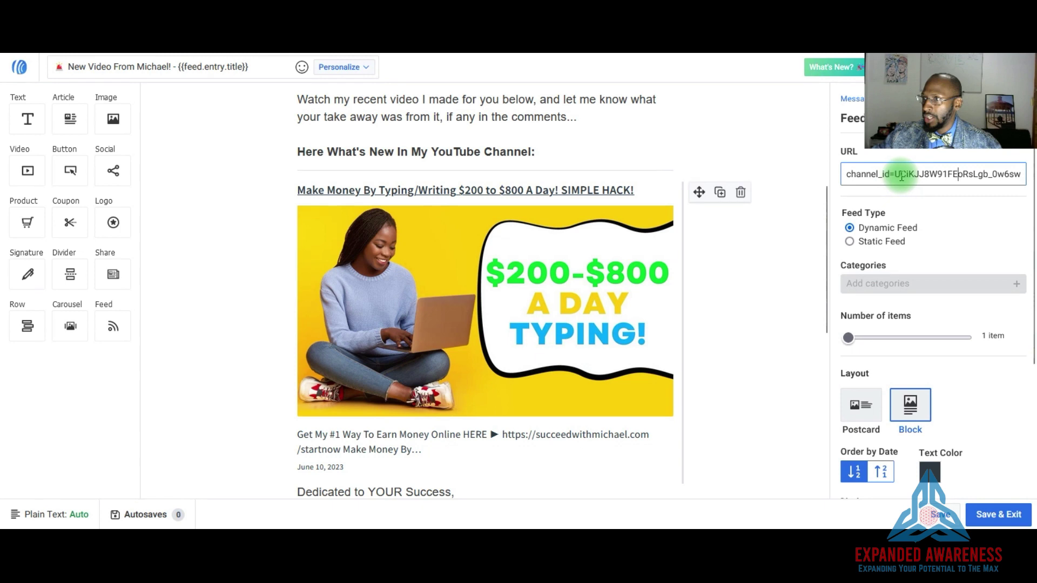
{"action": "key", "text": "ctrl+v"}
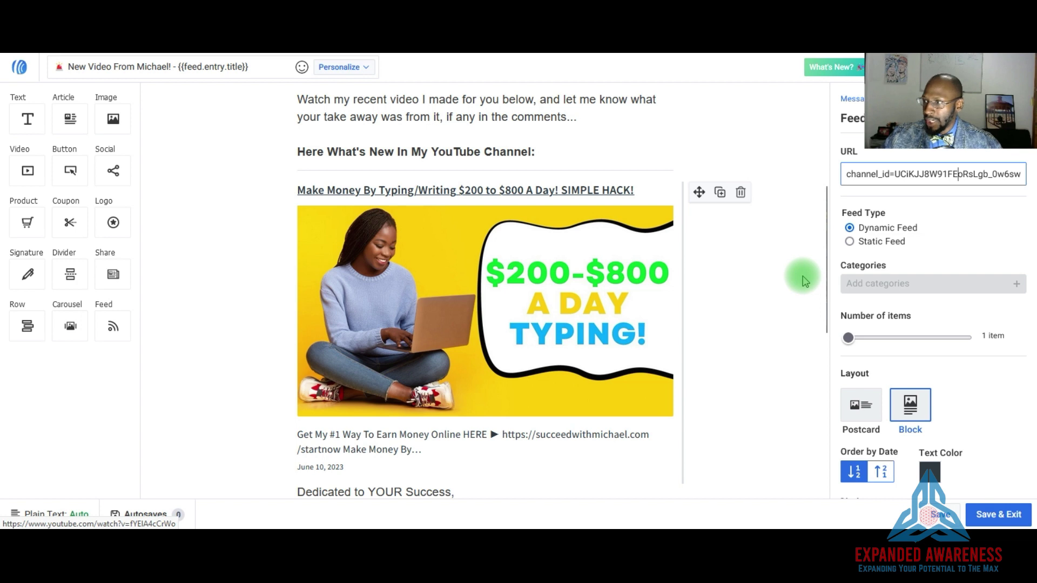
{"action": "left_click", "coordinate": [980, 510]}
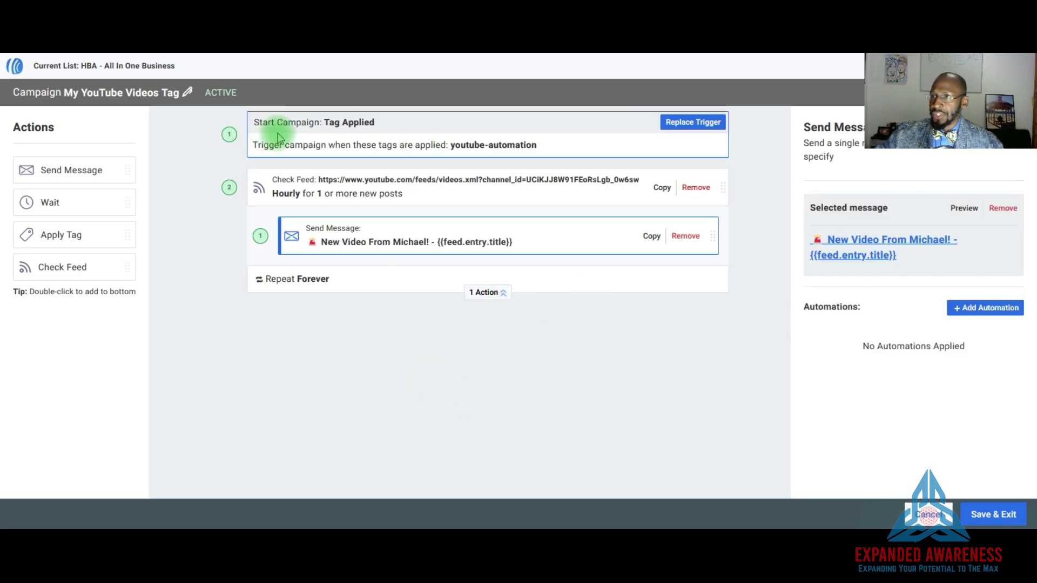
Step: Check the available replacement triggers without changing anything, and view the tags set for the campaign's Tag Applied trigger
{"action": "left_click", "coordinate": [688, 133]}
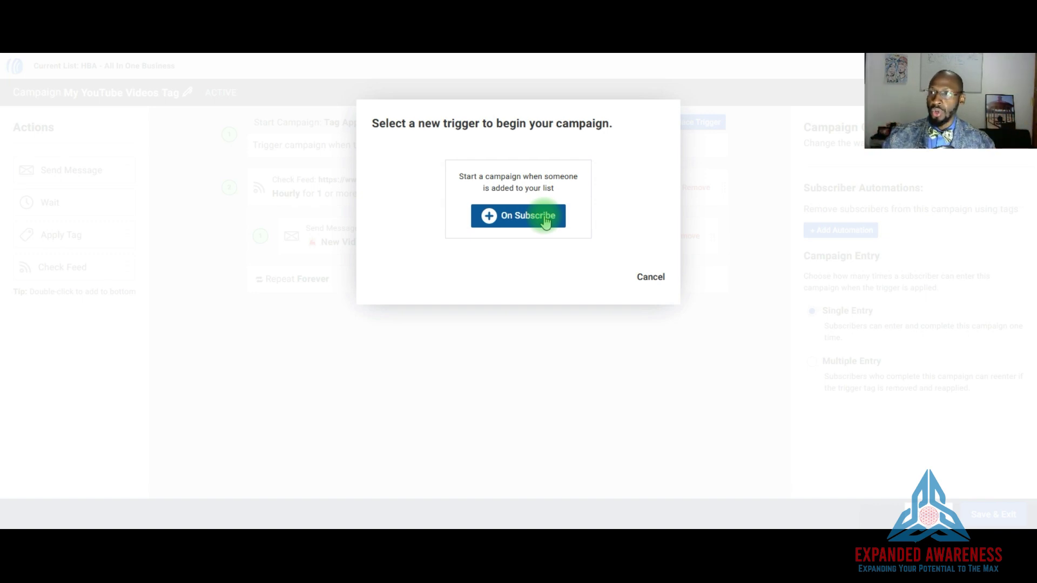
{"action": "left_click", "coordinate": [643, 275]}
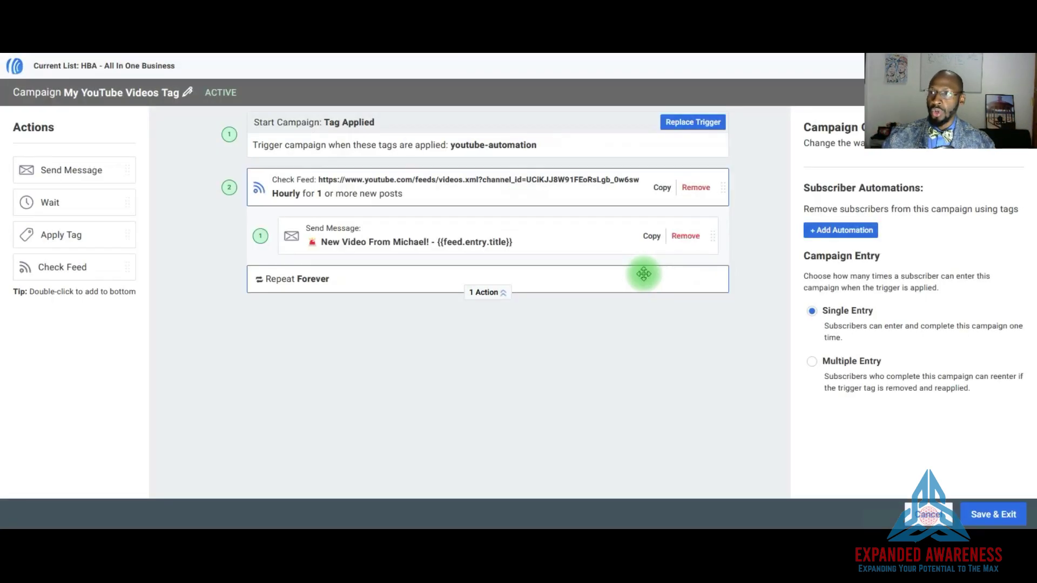
{"action": "left_click", "coordinate": [405, 151]}
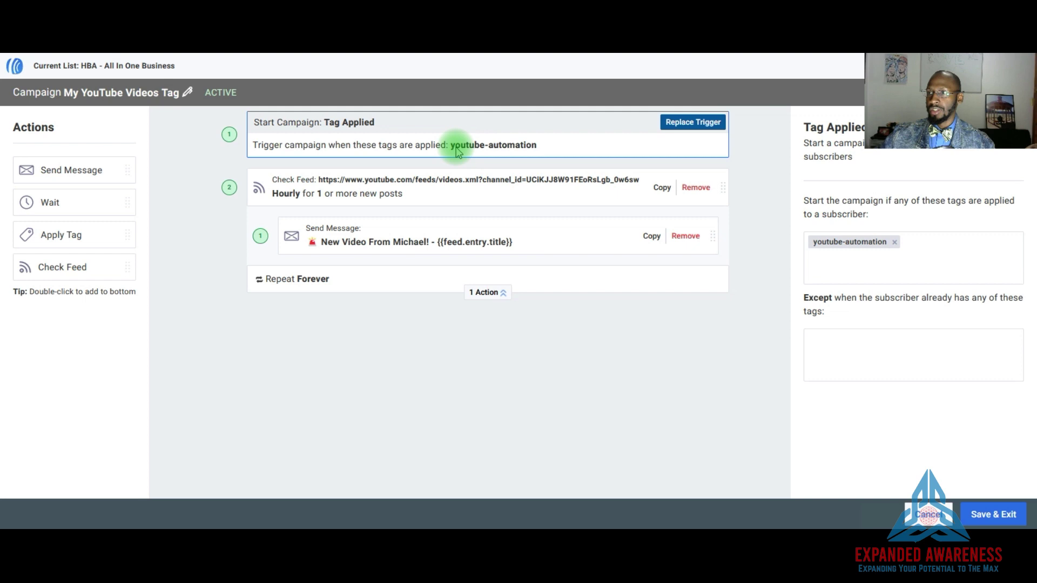
{"action": "left_click", "coordinate": [923, 248]}
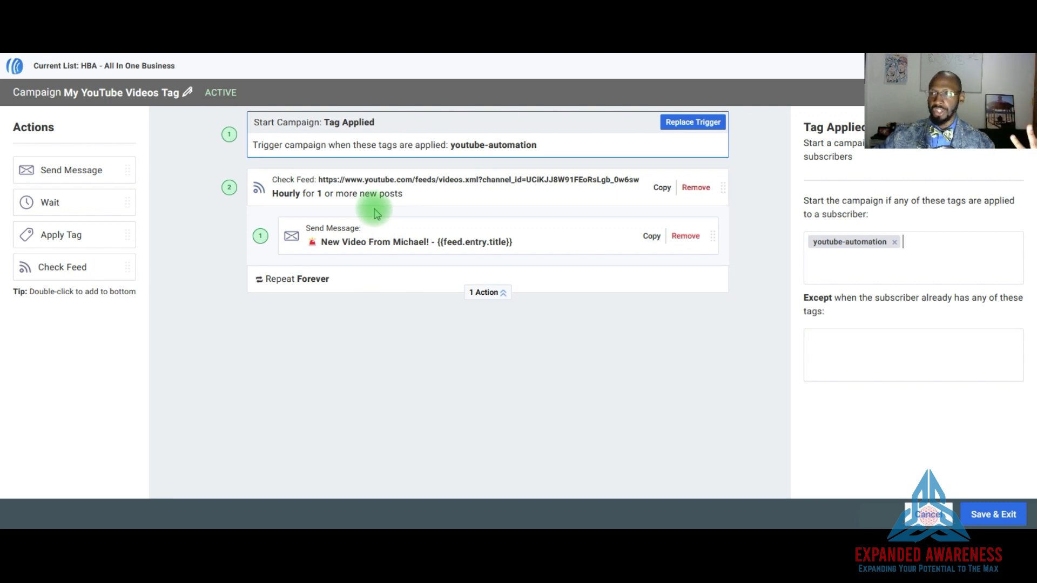
Step: Save and exit the campaign, and create a new campaign from the YouTube Automation template
{"action": "left_click", "coordinate": [986, 509]}
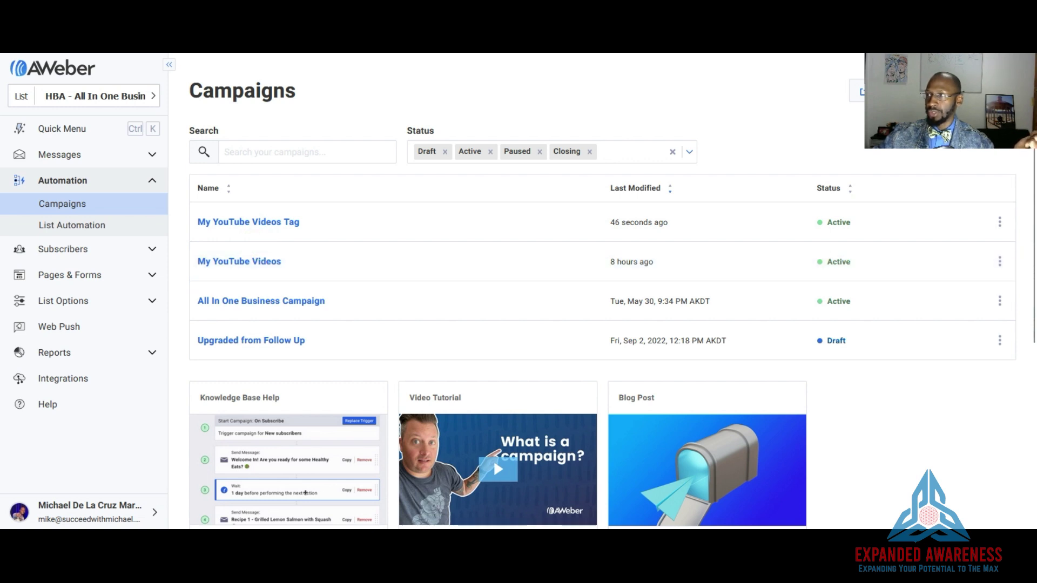
{"action": "left_click", "coordinate": [885, 91]}
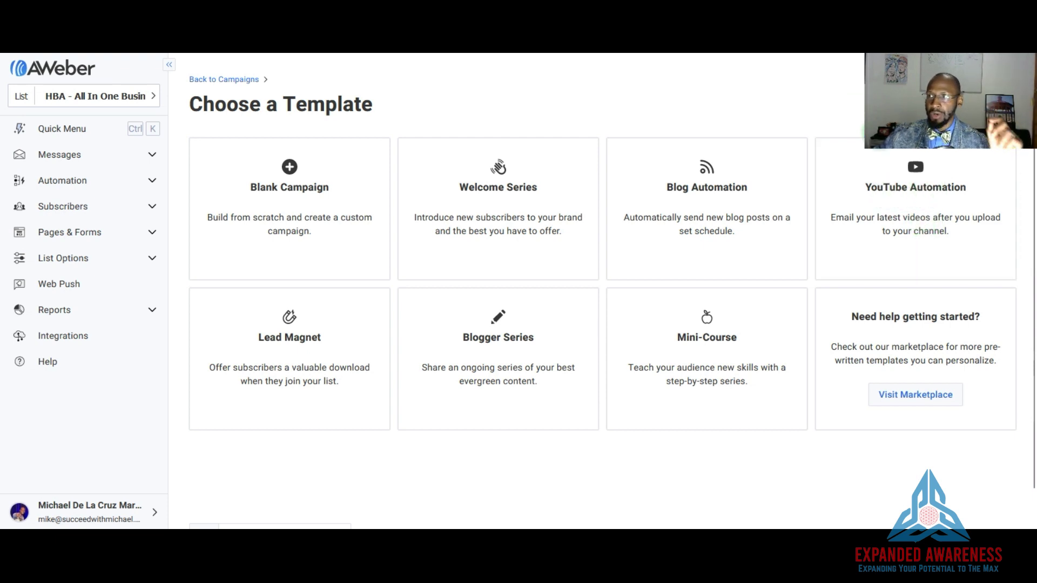
{"action": "left_click", "coordinate": [897, 184]}
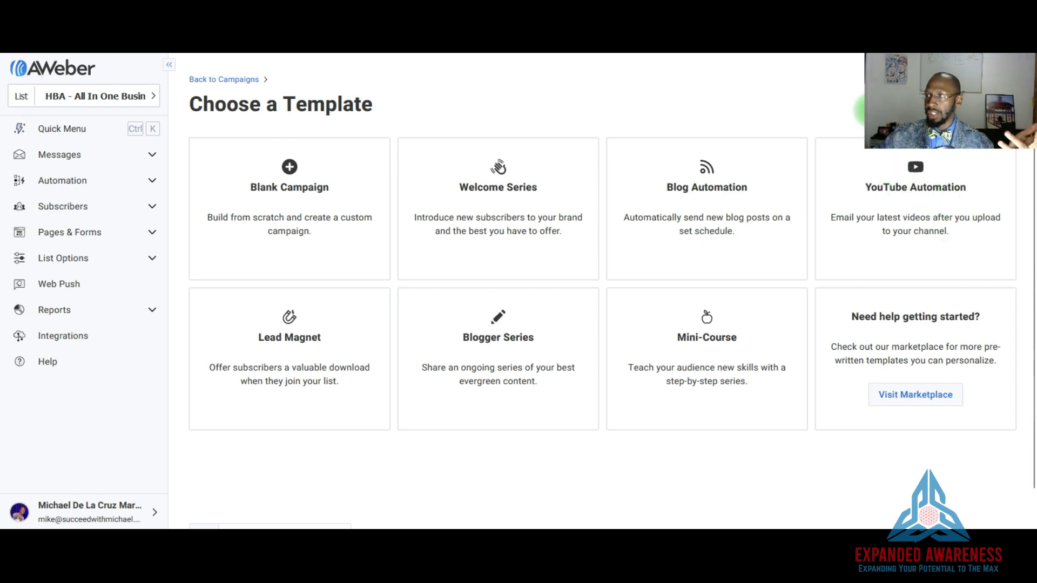
{"action": "left_click", "coordinate": [918, 261]}
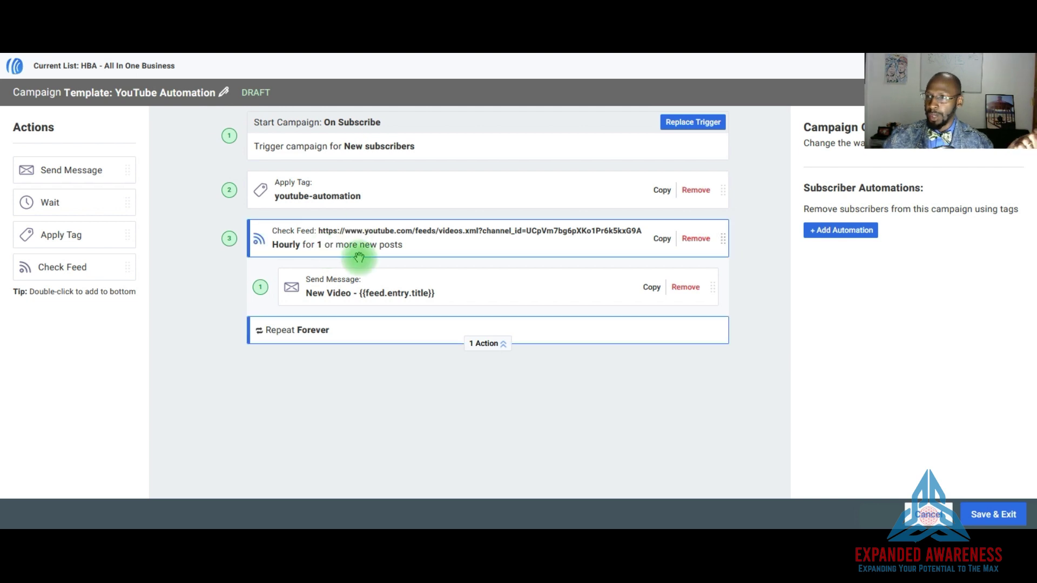
Step: Open the Check Feed action's settings and examine the Frequency, Required Posts and Repeat options
{"action": "left_click", "coordinate": [288, 249]}
{"action": "left_click", "coordinate": [827, 343]}
{"action": "left_click", "coordinate": [875, 279]}
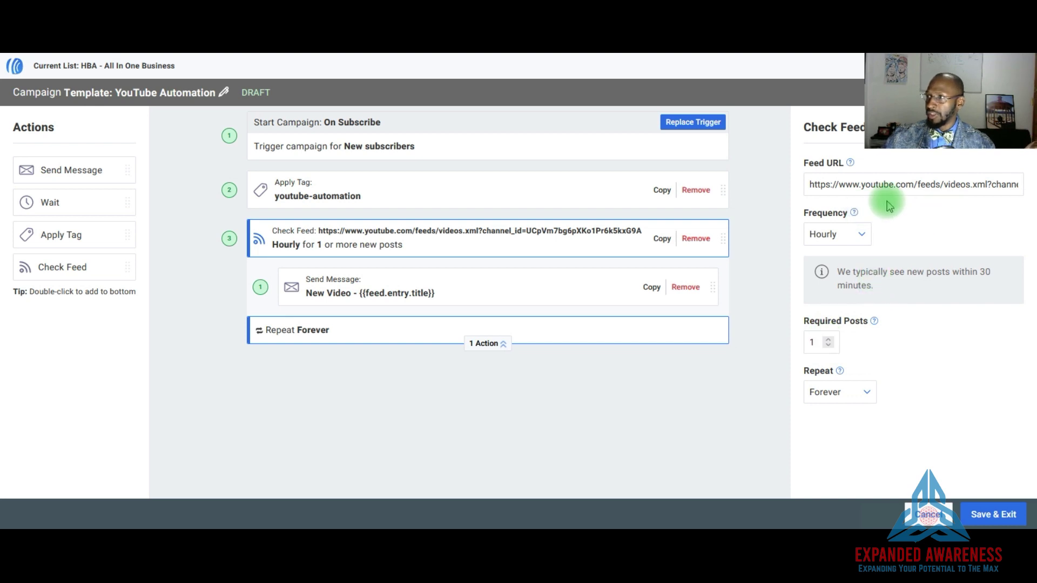
{"action": "left_click", "coordinate": [860, 236]}
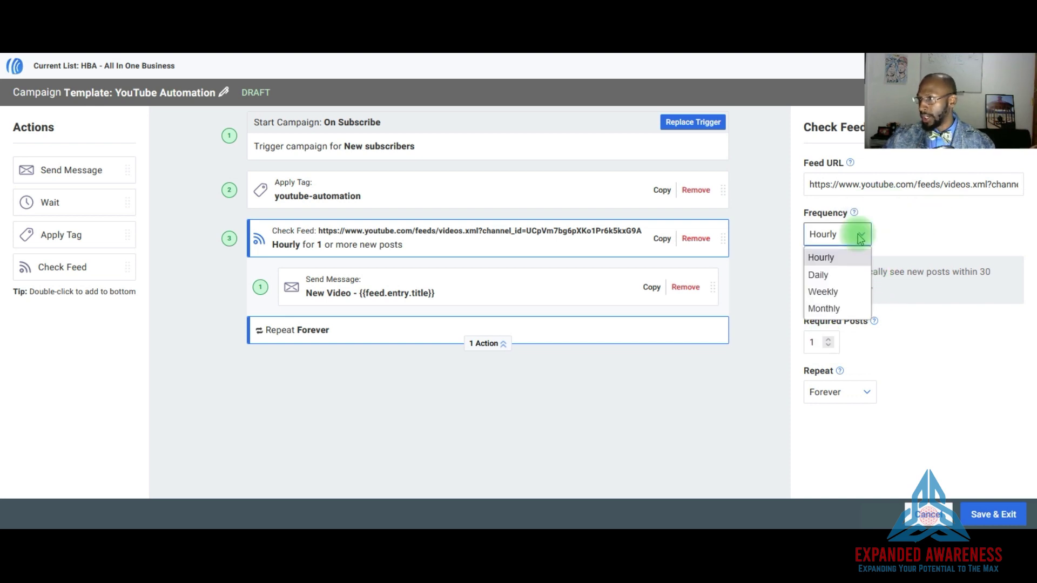
{"action": "left_click", "coordinate": [859, 236]}
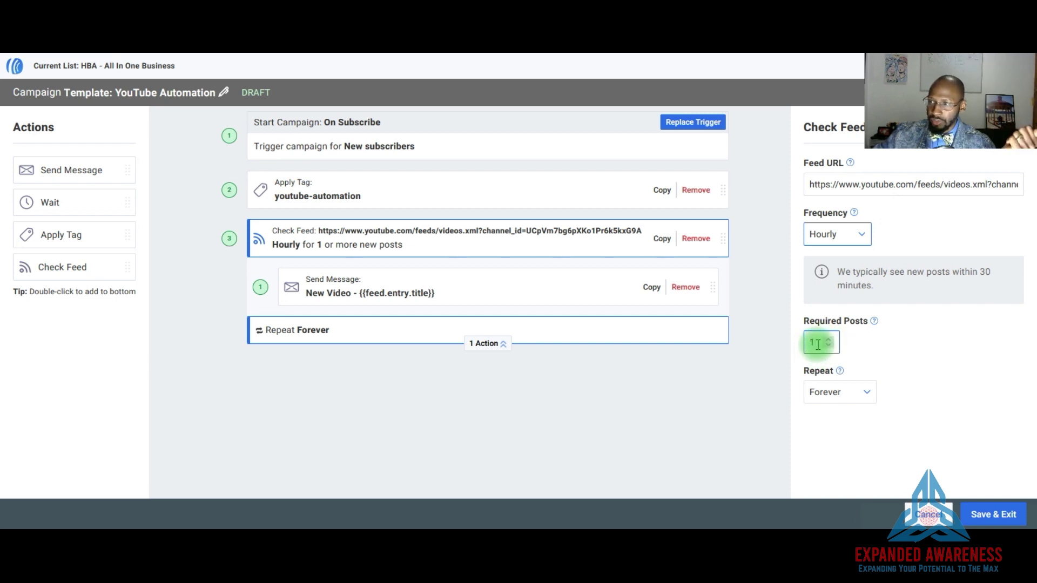
{"action": "left_click", "coordinate": [854, 389]}
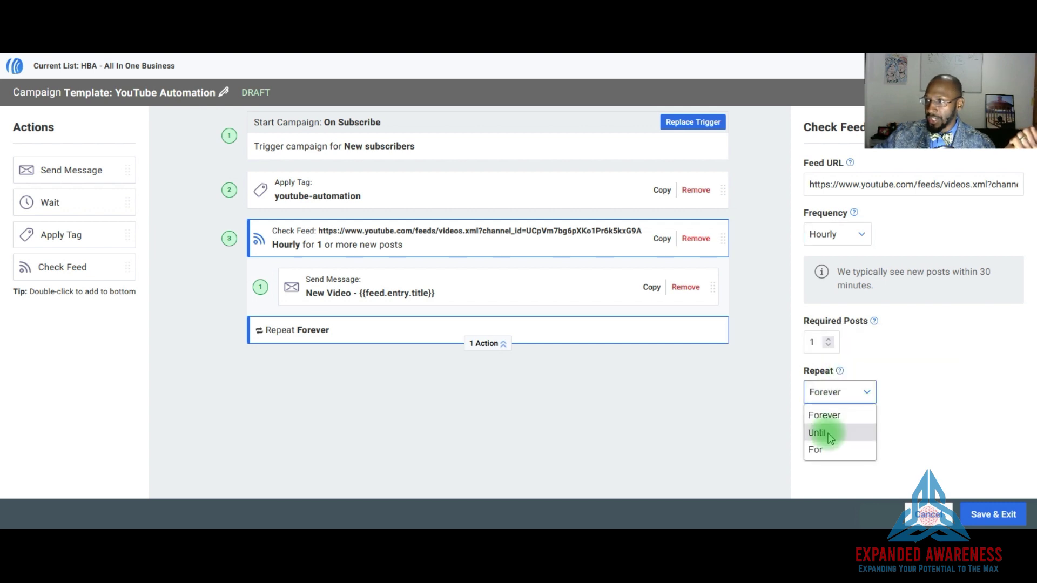
{"action": "left_click", "coordinate": [892, 360]}
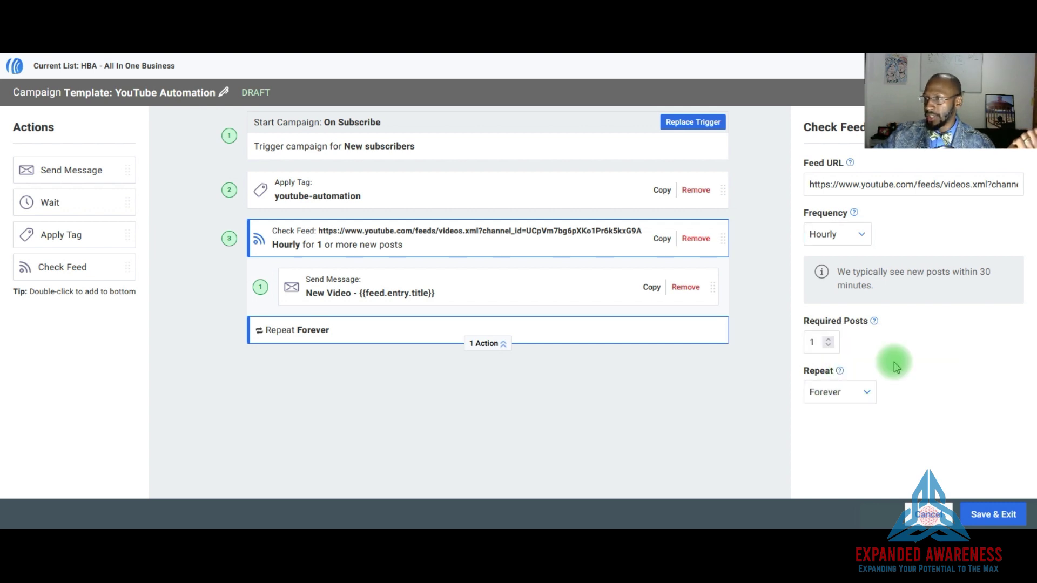
{"action": "left_click", "coordinate": [824, 376]}
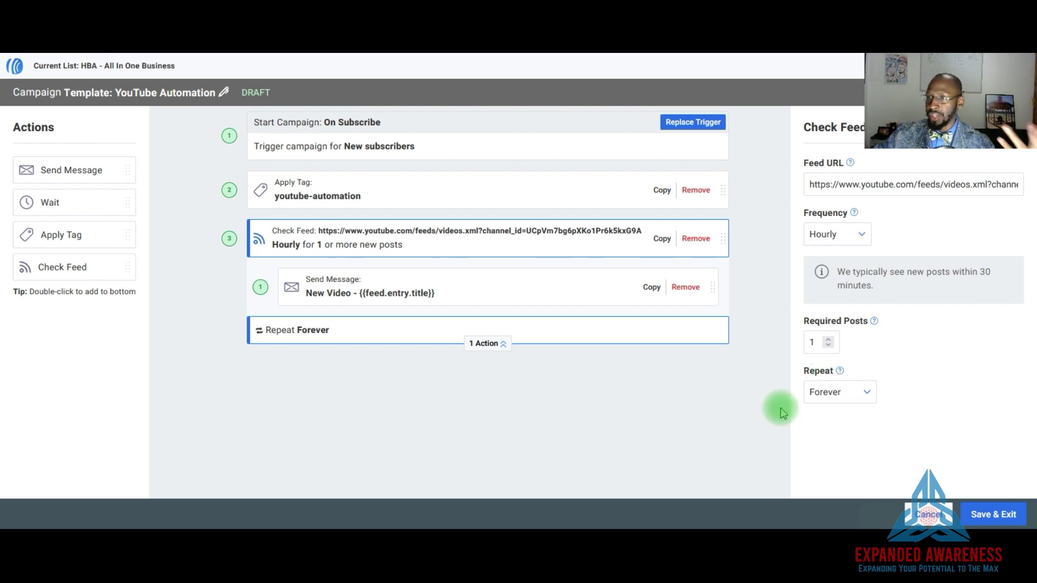
{"action": "left_click", "coordinate": [869, 392]}
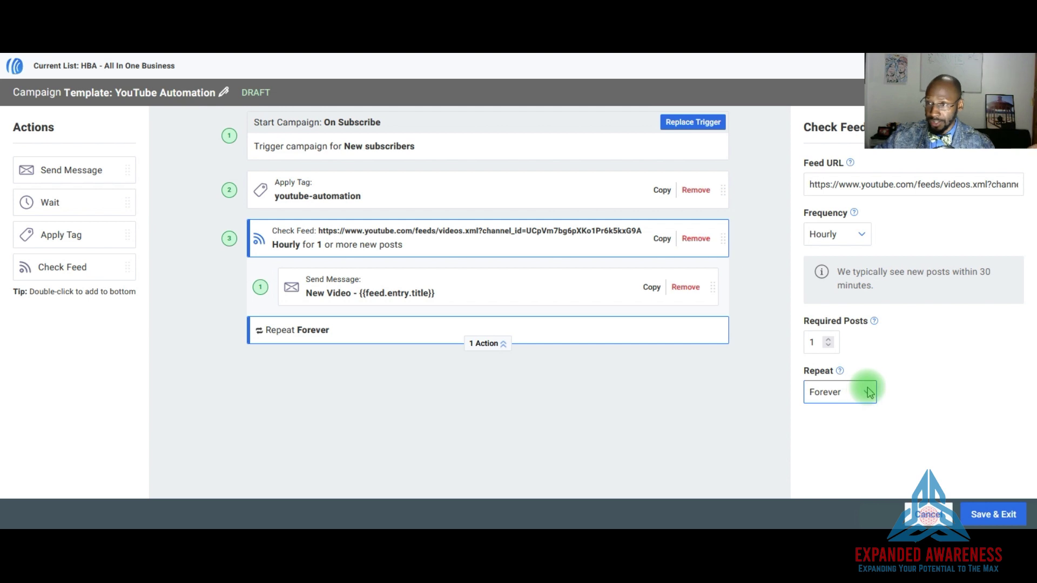
{"action": "left_click", "coordinate": [986, 361]}
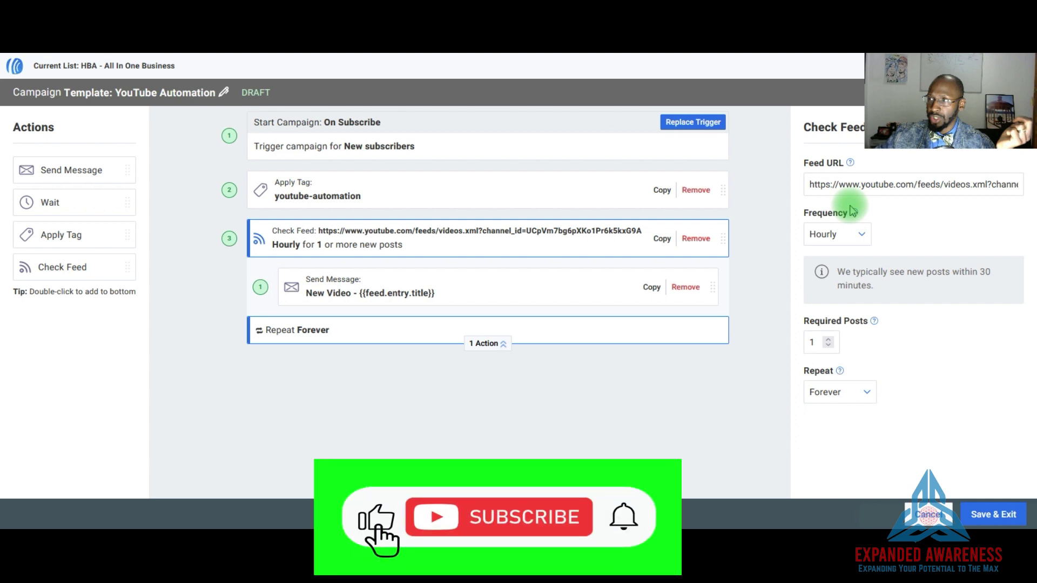
Step: Delete the template's sample channel ID after "channel_id=" in the Check Feed action's Feed URL
{"action": "left_click", "coordinate": [821, 179]}
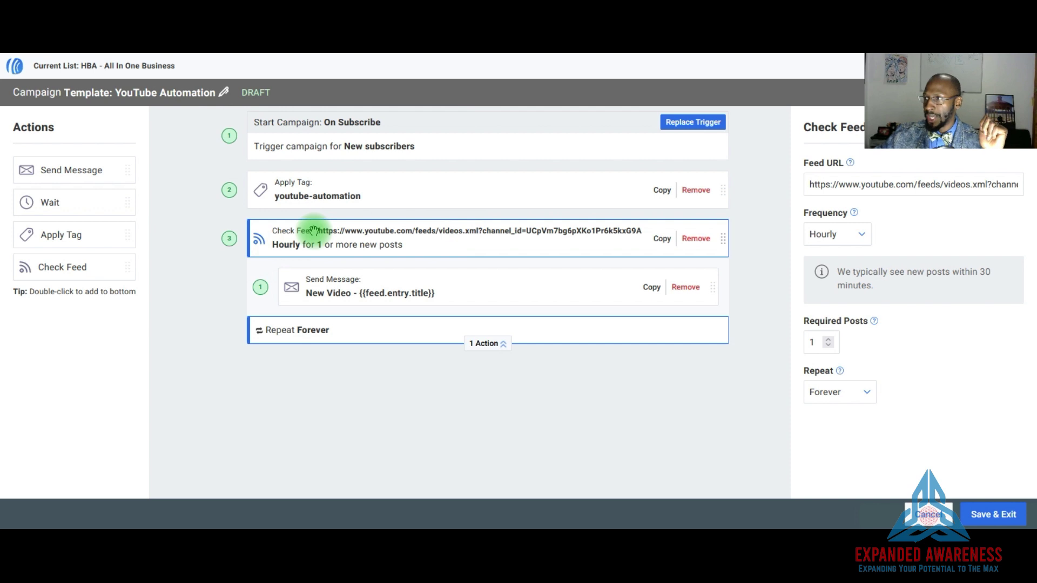
{"action": "left_click", "coordinate": [810, 184]}
{"action": "left_click_drag", "start_coordinate": [809, 185], "coordinate": [1021, 189]}
{"action": "left_click", "coordinate": [887, 186]}
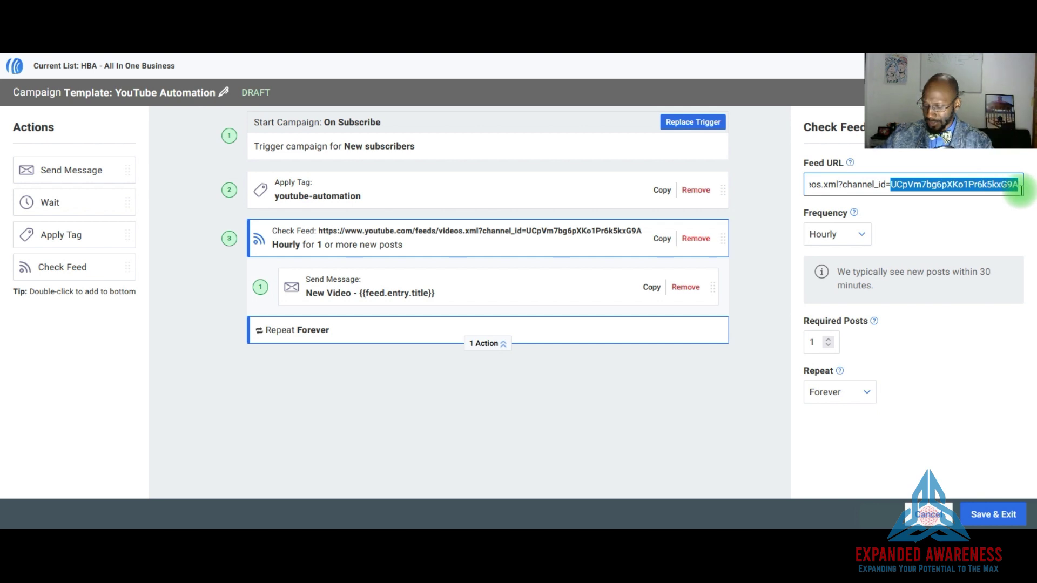
{"action": "key", "text": "BackSpace"}
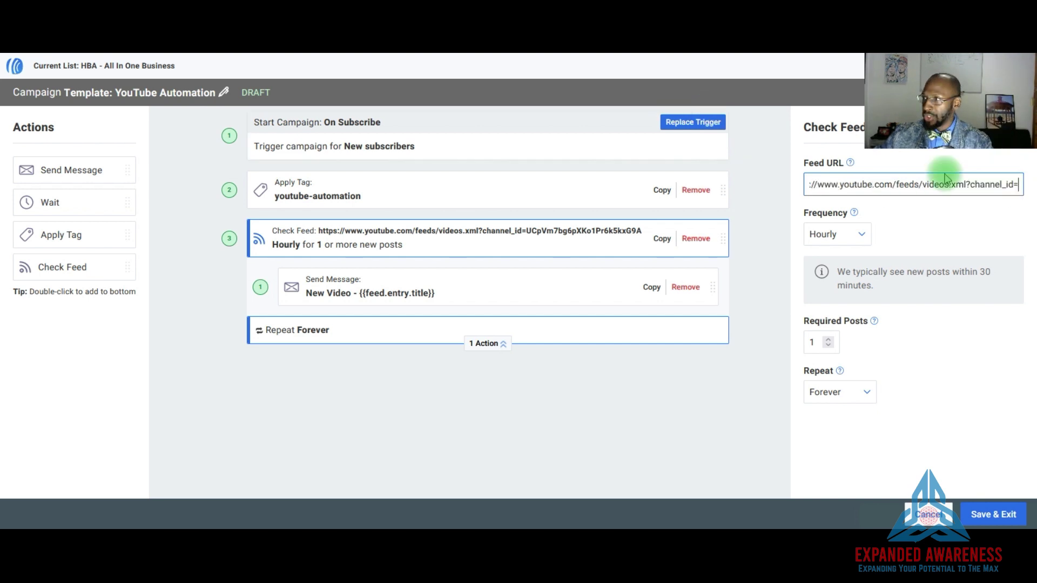
Step: Copy the Channel ID from YouTube's advanced settings and paste it after "channel_id=" in the Check Feed action's Feed URL
{"action": "key", "text": "alt+Tab"}
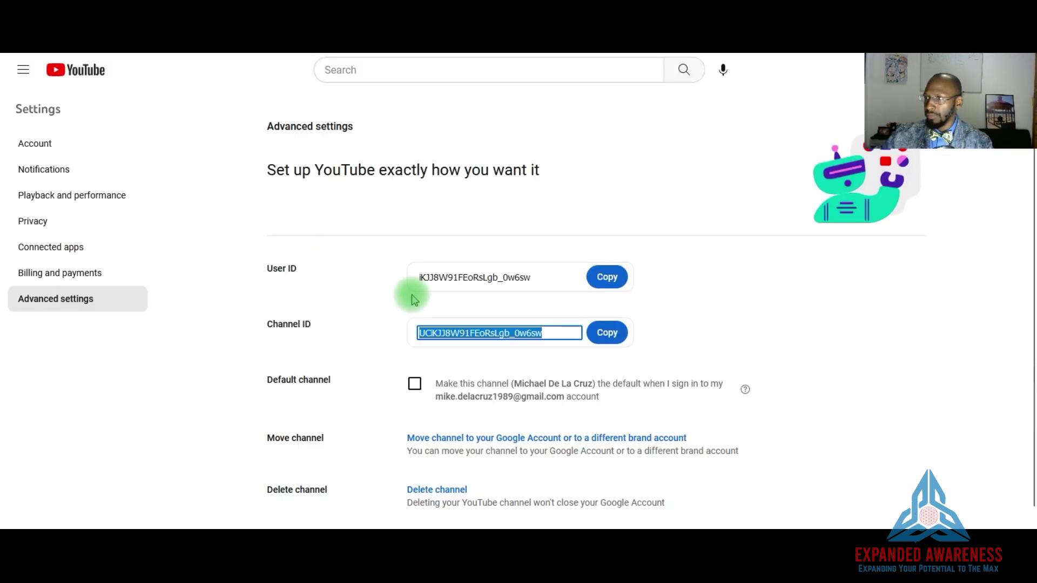
{"action": "left_click", "coordinate": [607, 333]}
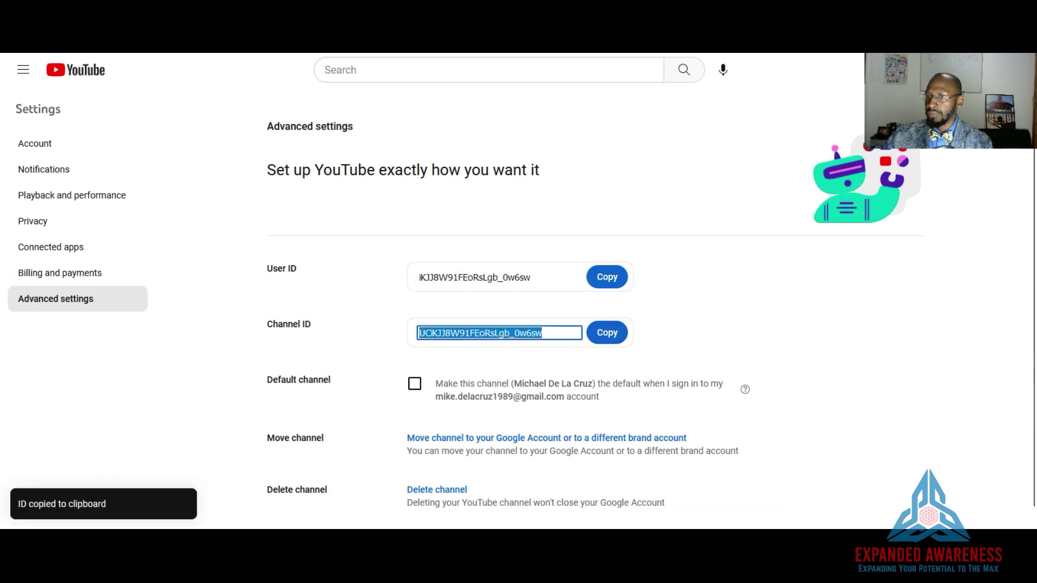
{"action": "key", "text": "alt+Tab"}
{"action": "left_click_drag", "start_coordinate": [994, 184], "coordinate": [999, 185]}
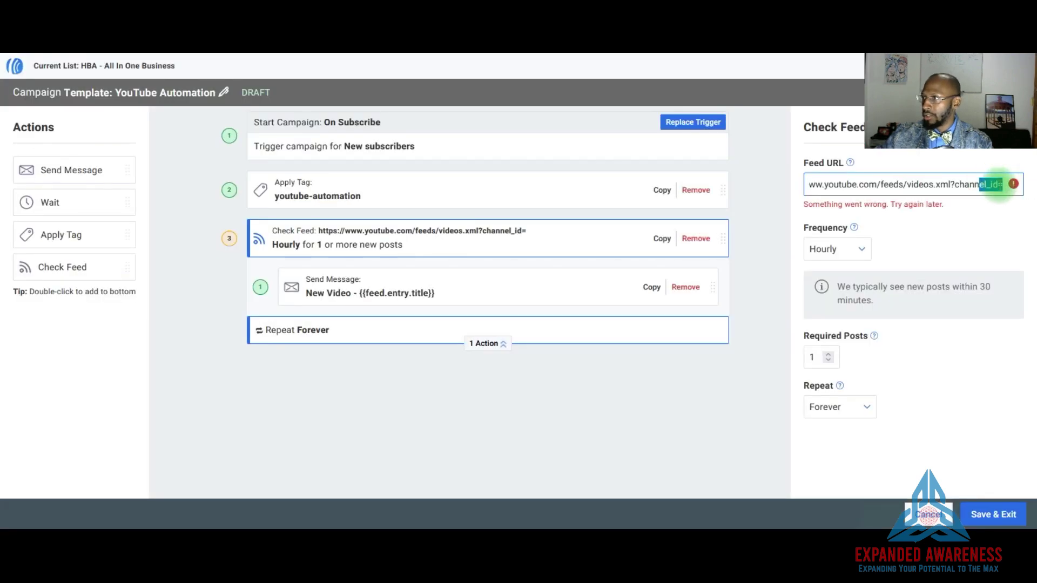
{"action": "right_click", "coordinate": [999, 185]}
{"action": "key", "text": "ctrl+v"}
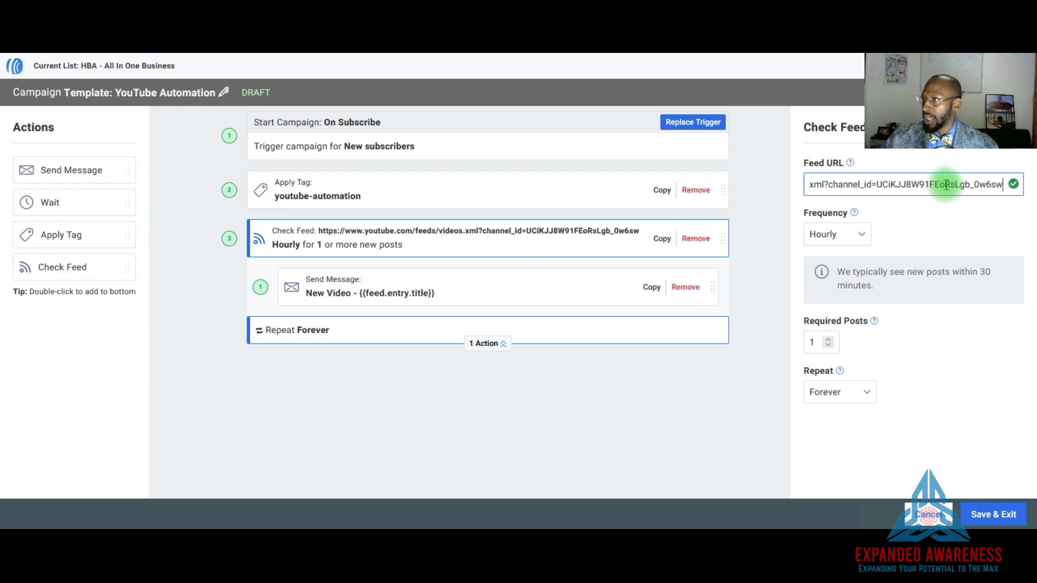
{"action": "left_click", "coordinate": [969, 218]}
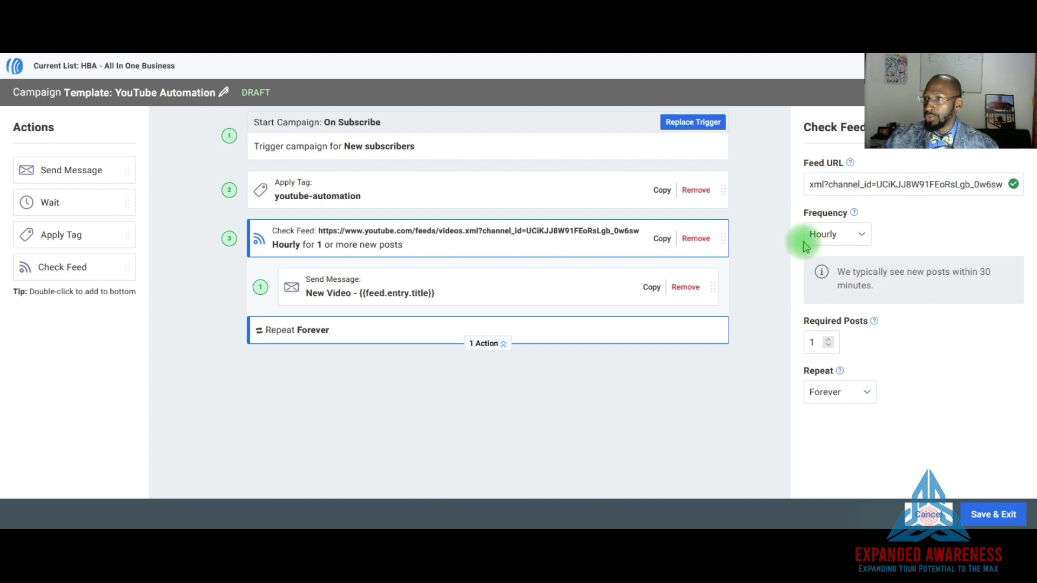
Step: Open the template campaign's "New Video" message in the message editor and look over its logo, intro text and sample feed article
{"action": "left_click", "coordinate": [340, 282]}
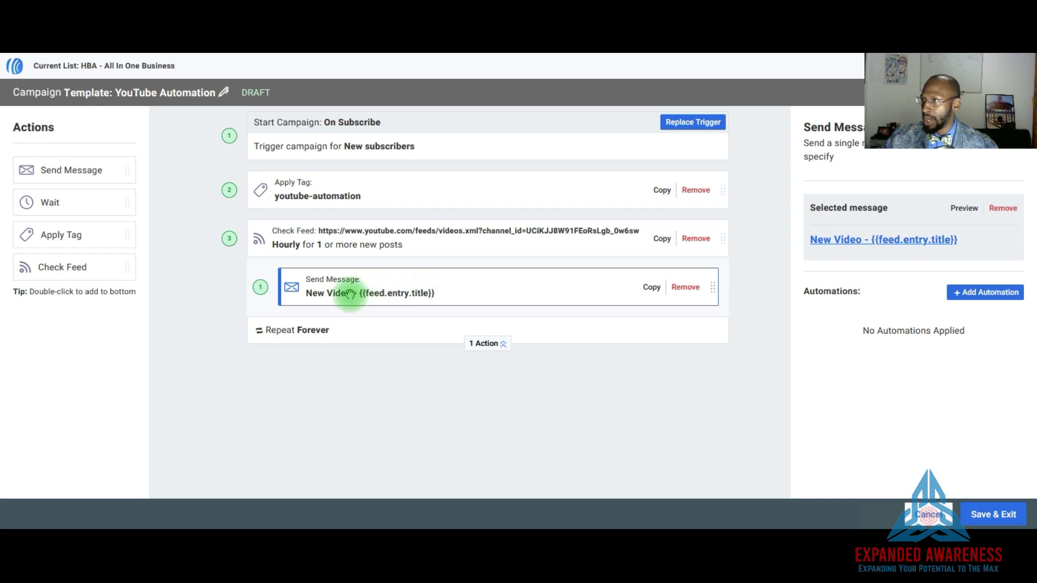
{"action": "left_click", "coordinate": [851, 243]}
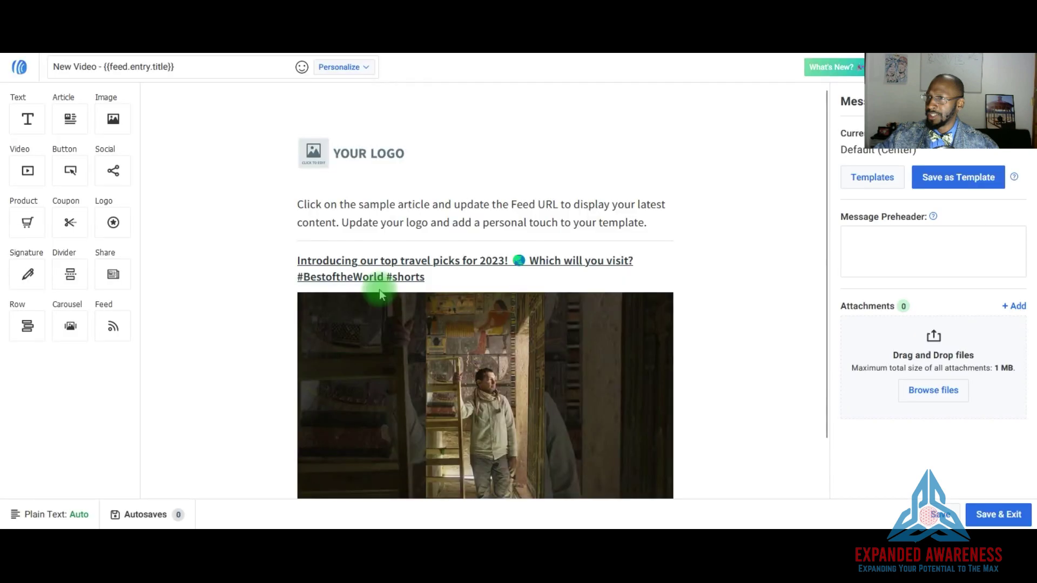
{"action": "scroll", "coordinate": [381, 296], "scroll_direction": "down", "scroll_amount": 1}
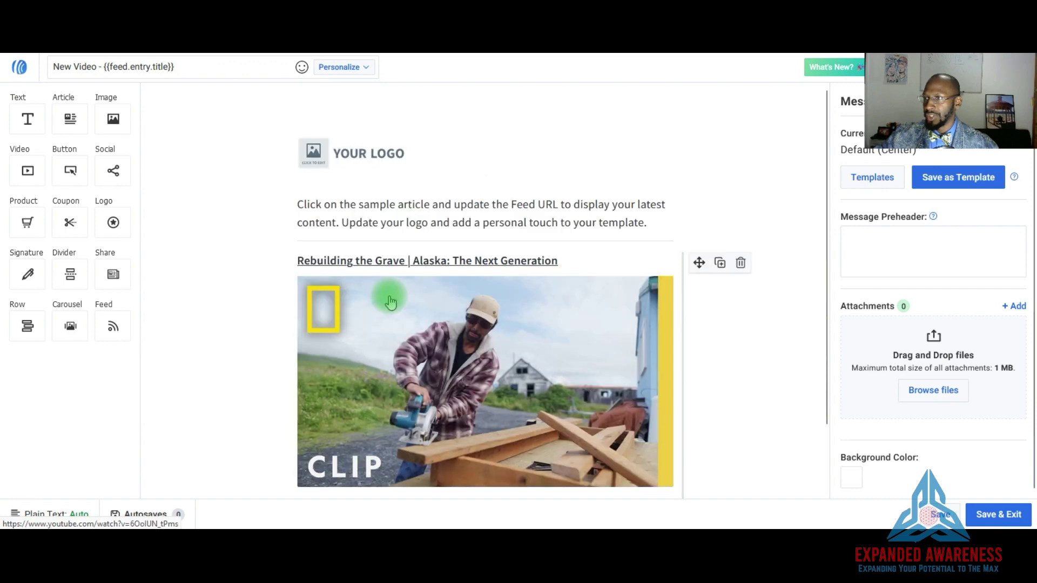
{"action": "scroll", "coordinate": [391, 302], "scroll_direction": "down", "scroll_amount": 1}
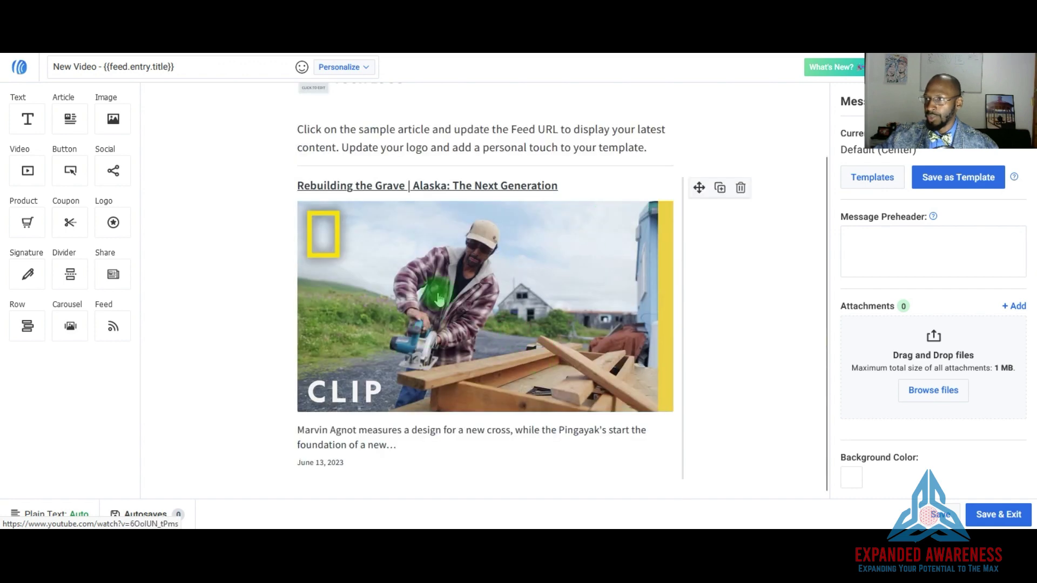
{"action": "scroll", "coordinate": [439, 298], "scroll_direction": "up", "scroll_amount": 1}
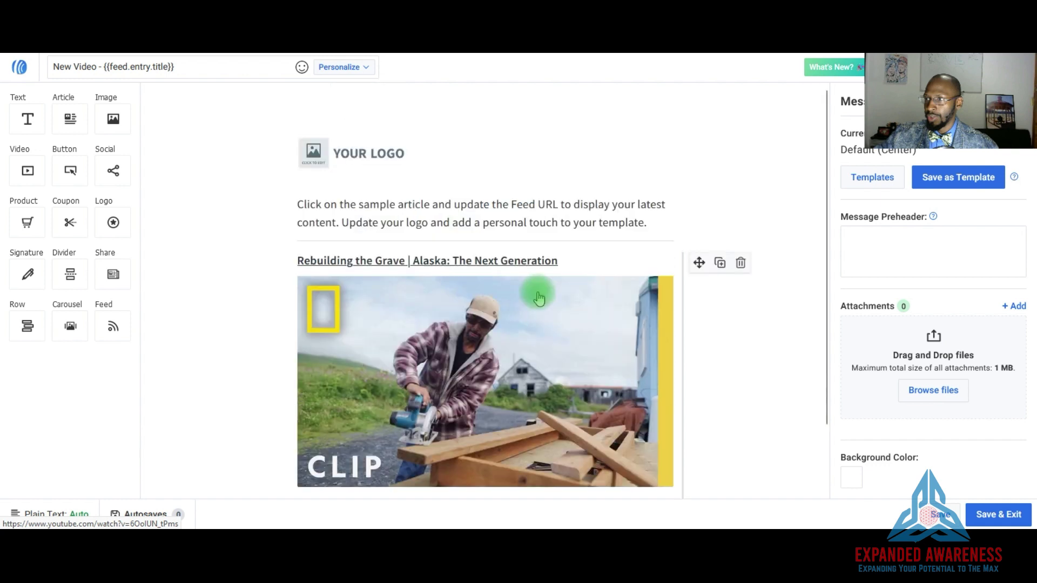
{"action": "left_click", "coordinate": [636, 258]}
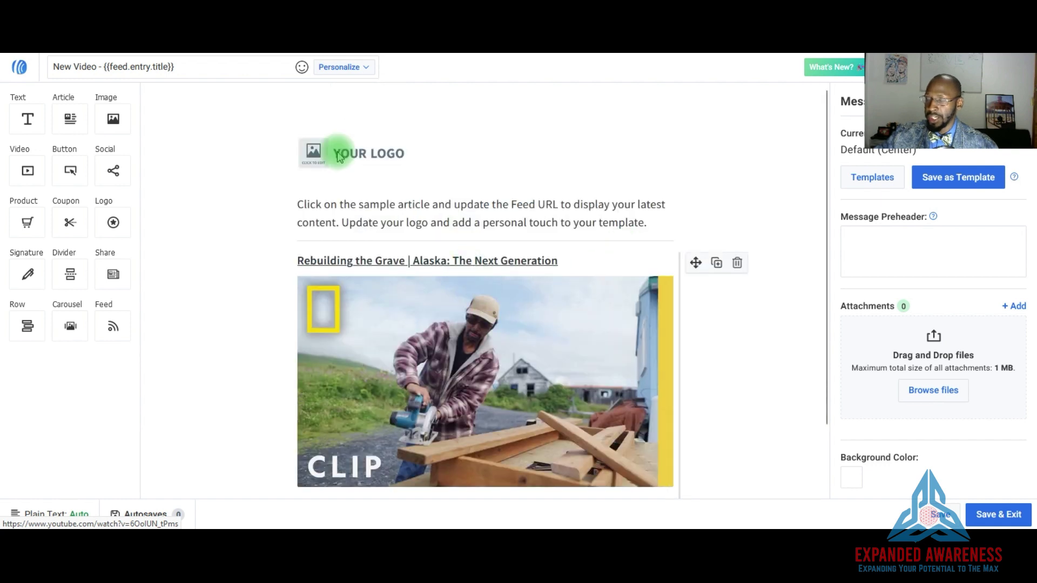
Step: Look over the message's logo placeholder and select the intro paragraph beneath it
{"action": "mouse_move", "coordinate": [326, 180]}
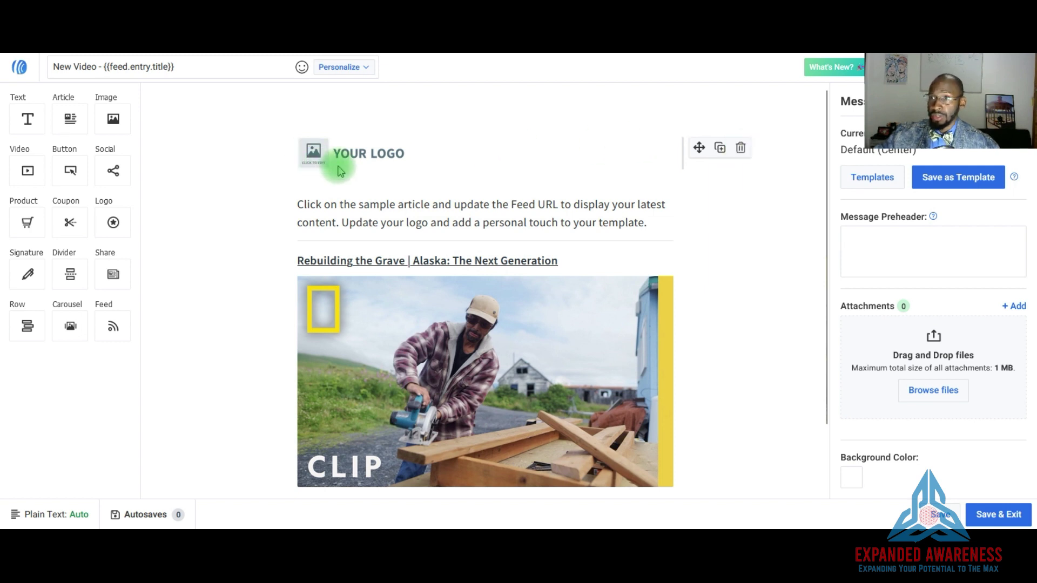
{"action": "scroll", "coordinate": [313, 213], "scroll_direction": "down", "scroll_amount": 2}
{"action": "scroll", "coordinate": [315, 214], "scroll_direction": "up", "scroll_amount": 1}
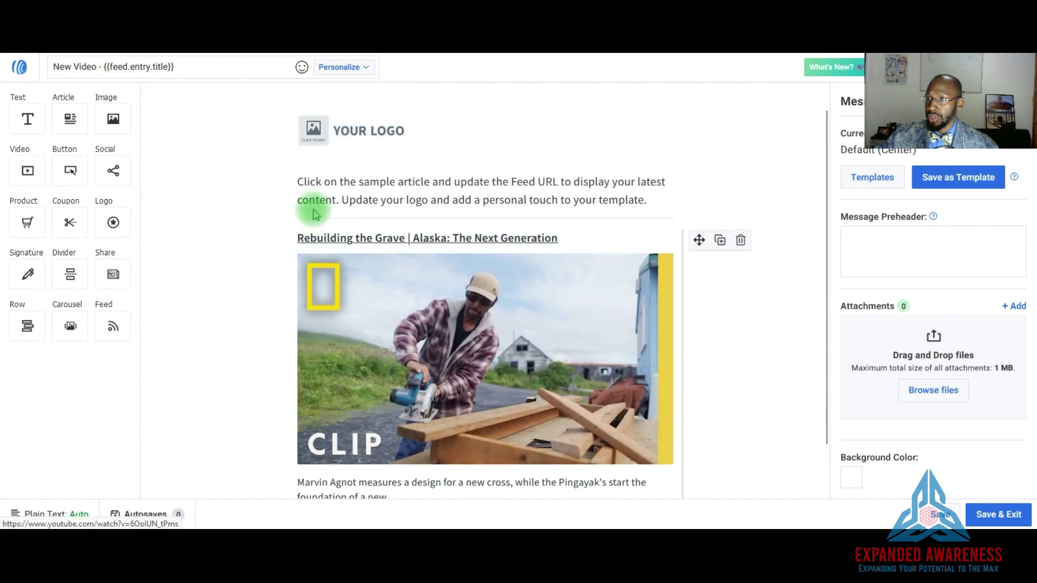
{"action": "scroll", "coordinate": [313, 212], "scroll_direction": "up", "scroll_amount": 1}
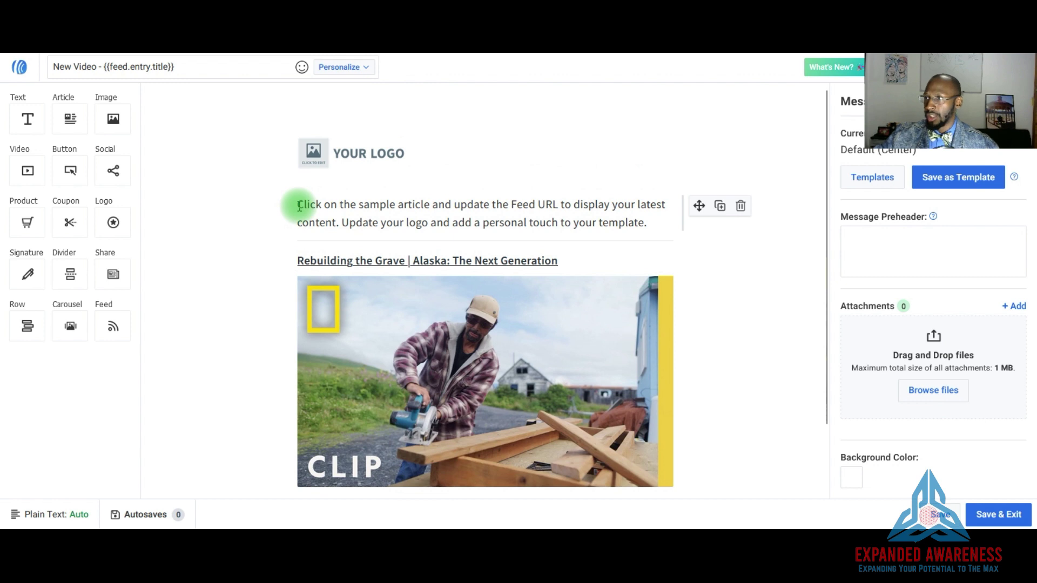
{"action": "triple_click", "coordinate": [381, 198]}
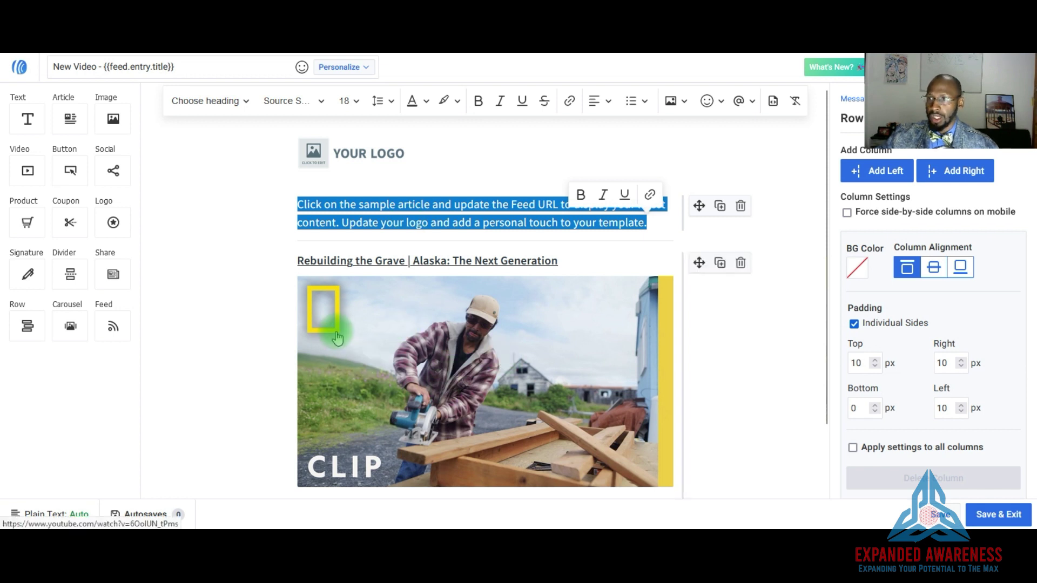
Step: Replace the sample channel ID after "channel_id=" in the message's feed URL with the Channel ID copied from YouTube's advanced settings
{"action": "left_click", "coordinate": [423, 339]}
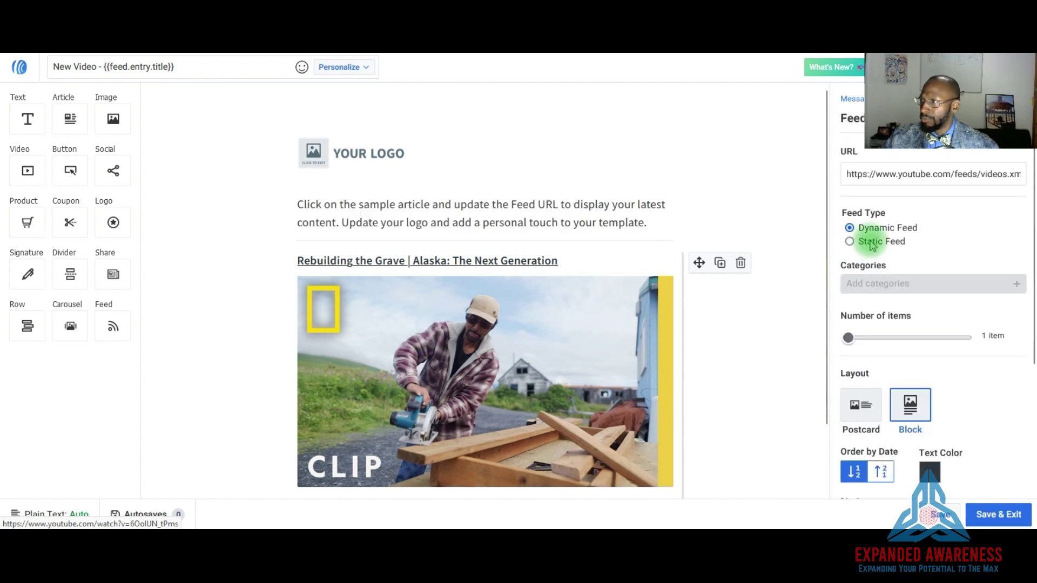
{"action": "triple_click", "coordinate": [886, 174]}
{"action": "left_click", "coordinate": [897, 174]}
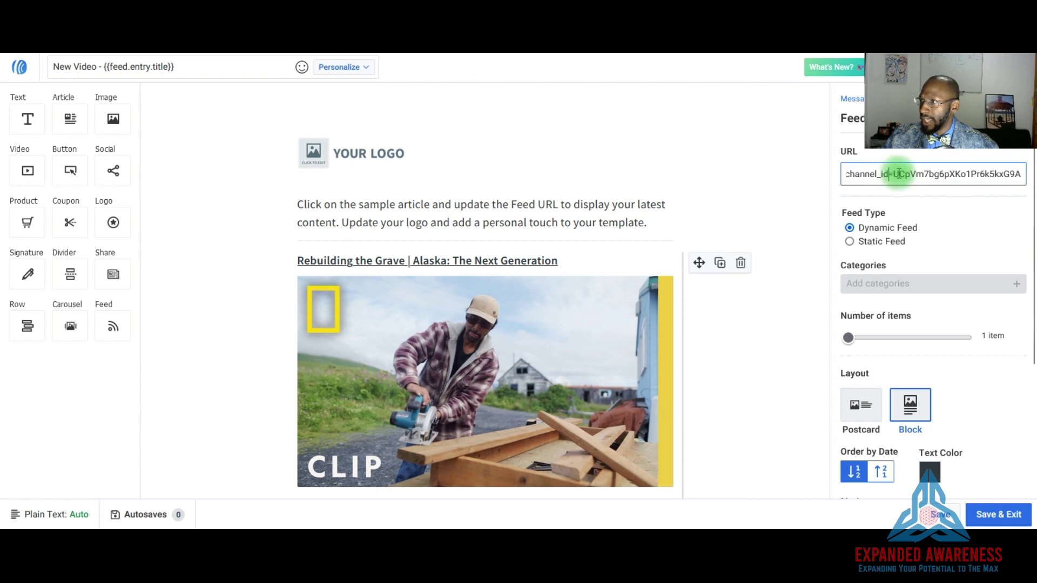
{"action": "left_click_drag", "start_coordinate": [893, 174], "coordinate": [1031, 184]}
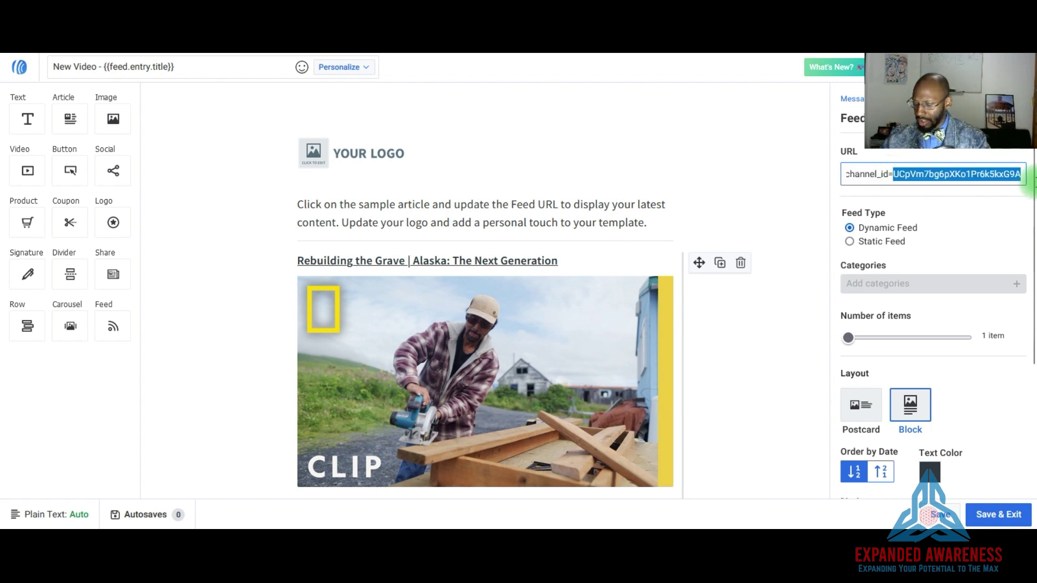
{"action": "key", "text": "ctrl+v"}
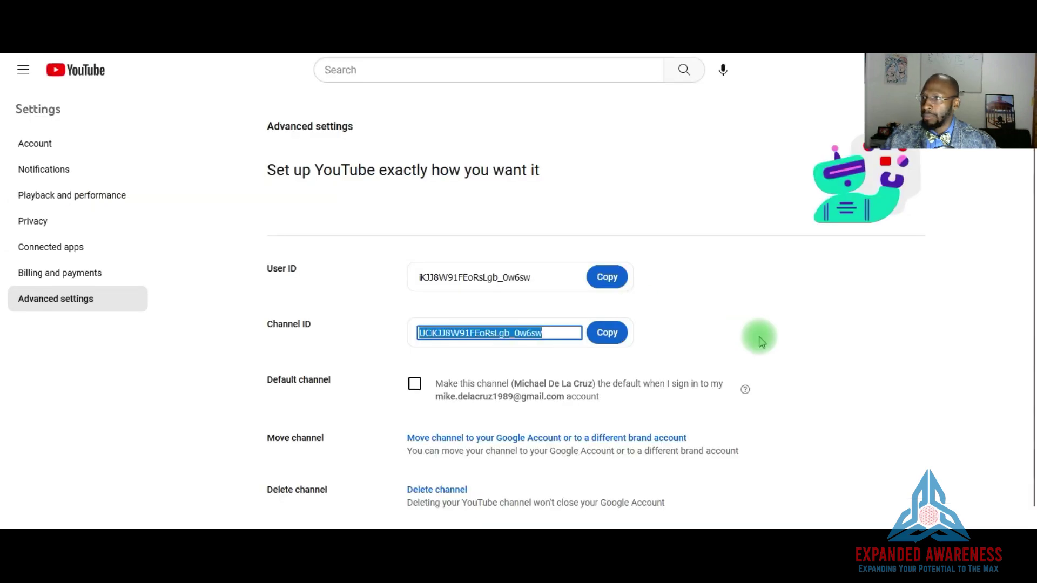
{"action": "left_click", "coordinate": [607, 336]}
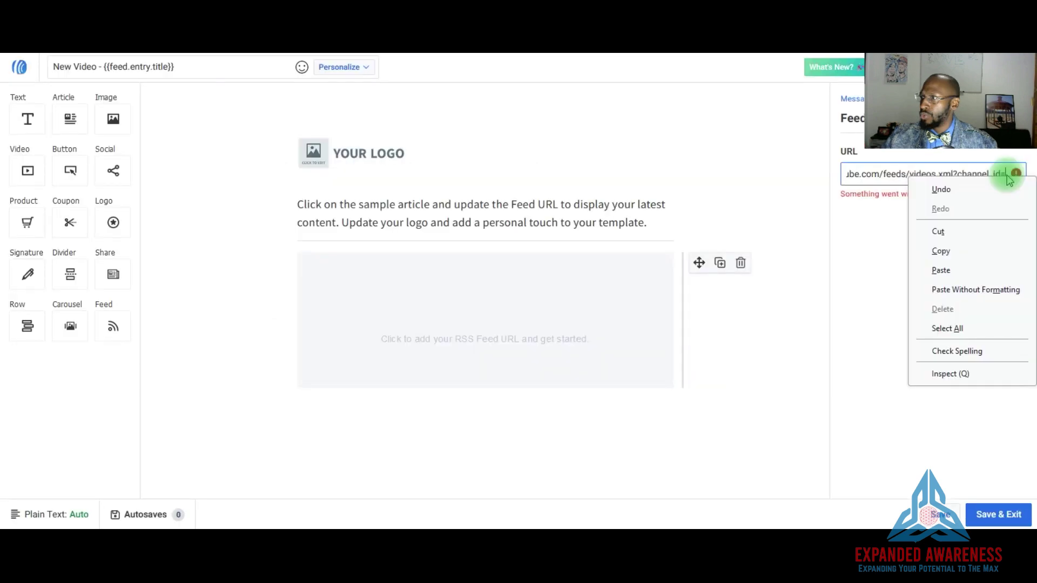
{"action": "left_click", "coordinate": [940, 270]}
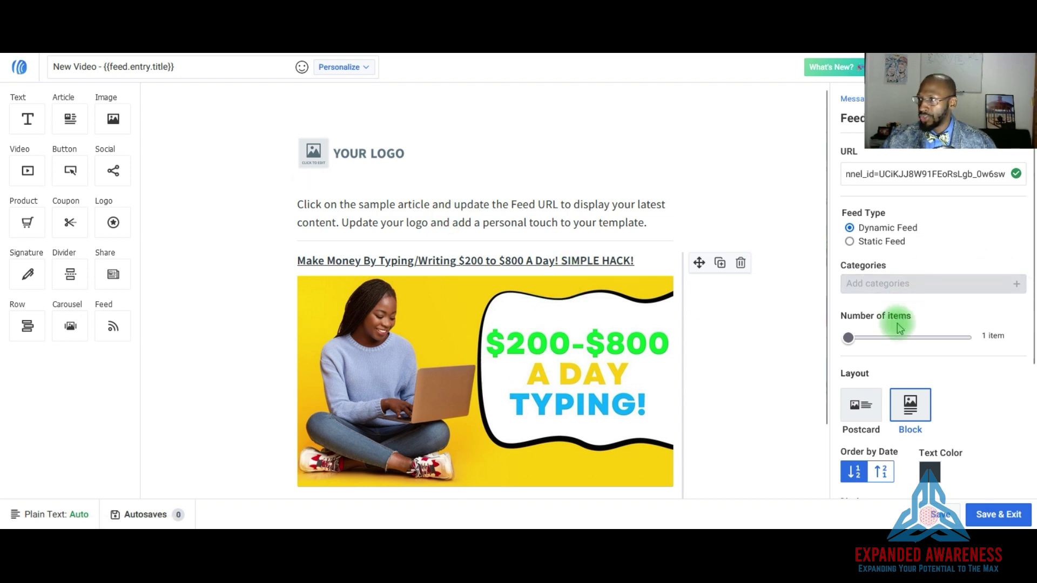
Step: Try the message's feed with 6 items, look through the listed videos, and return Number of items to 1
{"action": "left_click_drag", "start_coordinate": [848, 338], "coordinate": [878, 353]}
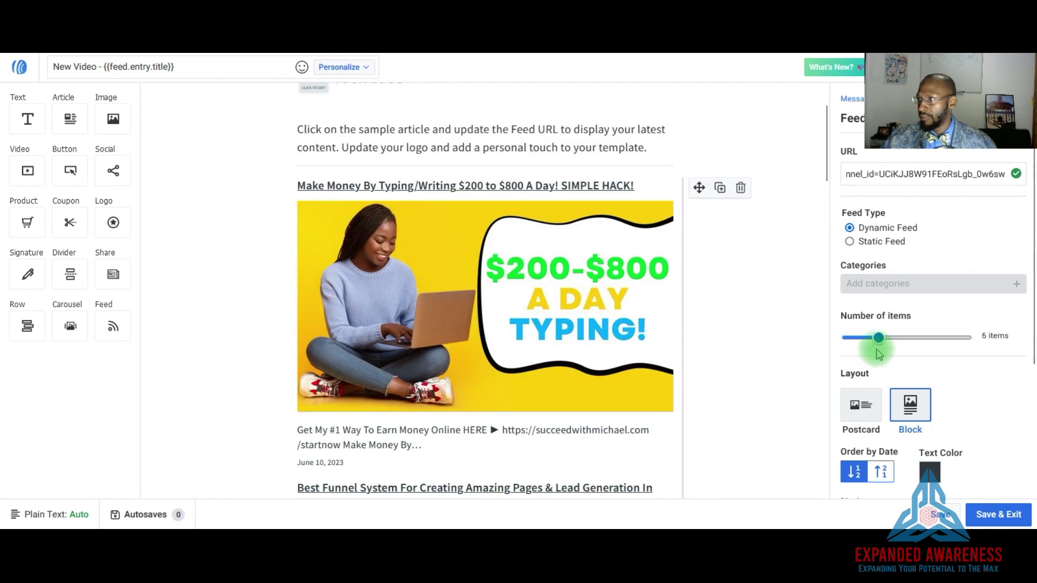
{"action": "scroll", "coordinate": [465, 233], "scroll_direction": "down", "scroll_amount": 5}
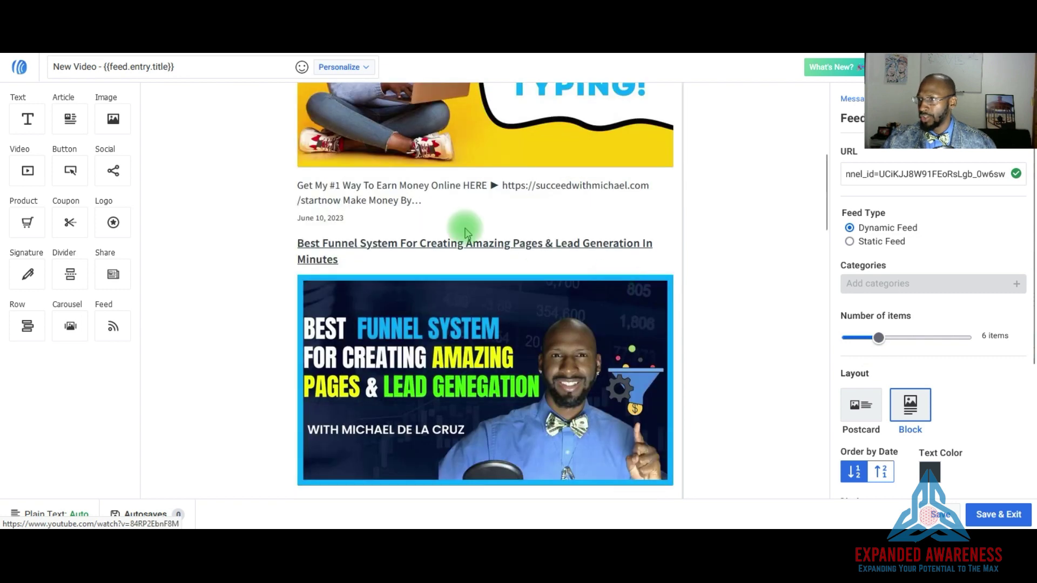
{"action": "scroll", "coordinate": [732, 251], "scroll_direction": "down", "scroll_amount": 8}
{"action": "scroll", "coordinate": [732, 254], "scroll_direction": "down", "scroll_amount": 9}
{"action": "scroll", "coordinate": [729, 254], "scroll_direction": "down", "scroll_amount": 3}
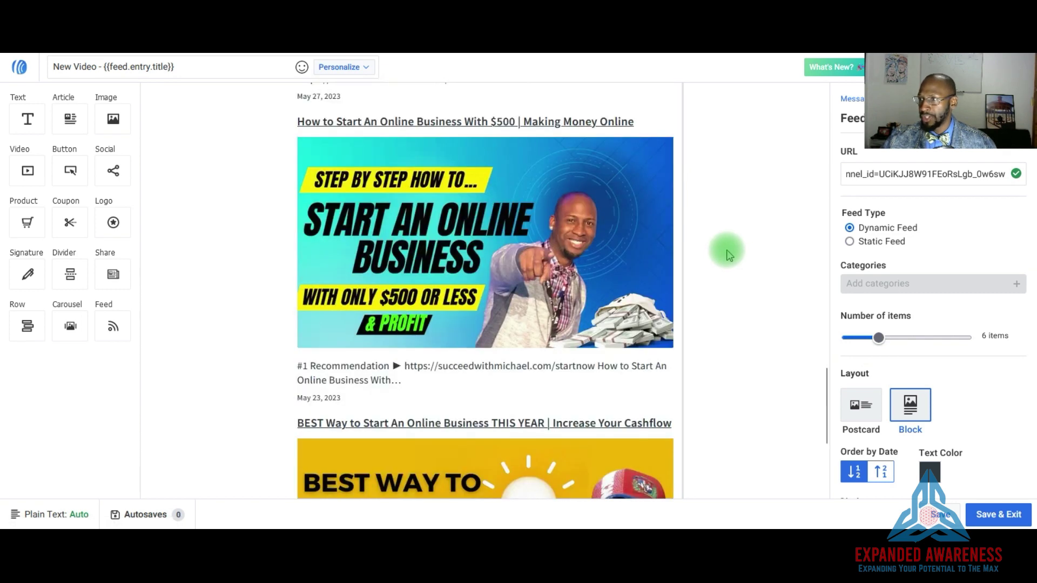
{"action": "scroll", "coordinate": [726, 251], "scroll_direction": "down", "scroll_amount": 5}
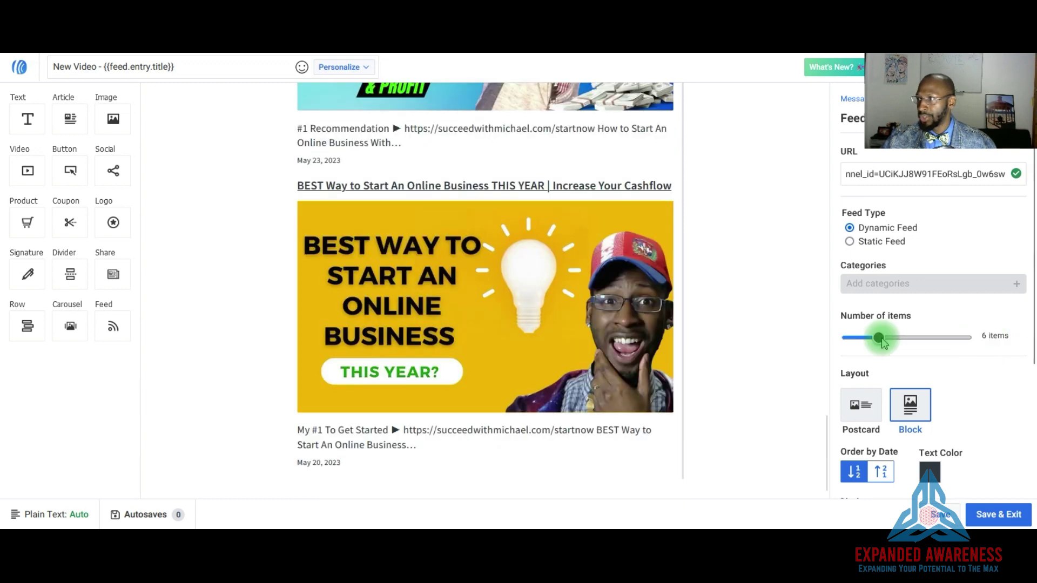
{"action": "left_click_drag", "start_coordinate": [879, 338], "coordinate": [840, 344]}
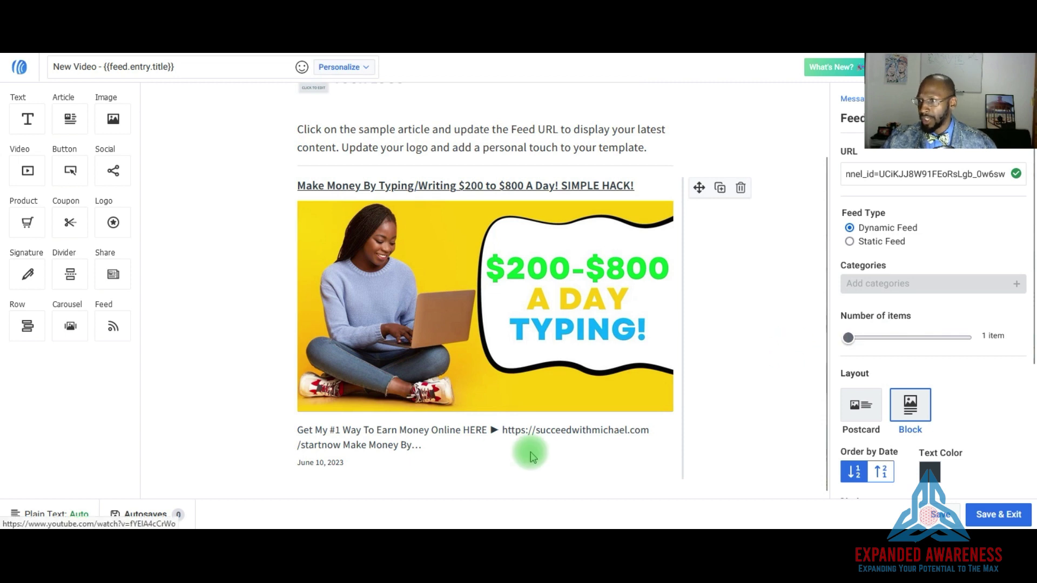
{"action": "scroll", "coordinate": [788, 406], "scroll_direction": "up", "scroll_amount": 2}
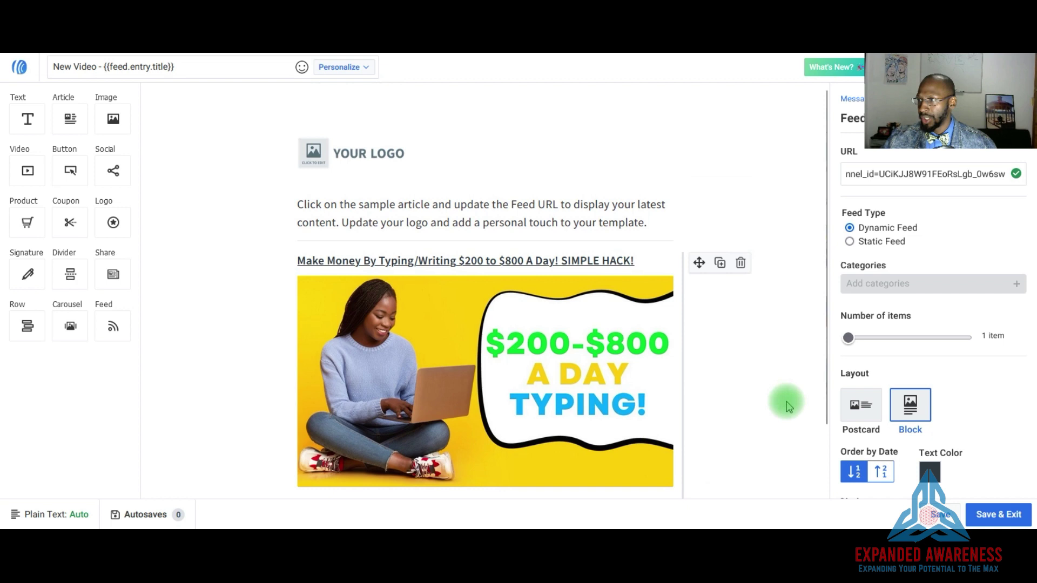
Step: Try adding a text block below the feed article with the sample text "ryhryhty", and delete that text again
{"action": "scroll", "coordinate": [789, 406], "scroll_direction": "down", "scroll_amount": 2}
{"action": "left_click_drag", "start_coordinate": [27, 119], "coordinate": [327, 471]}
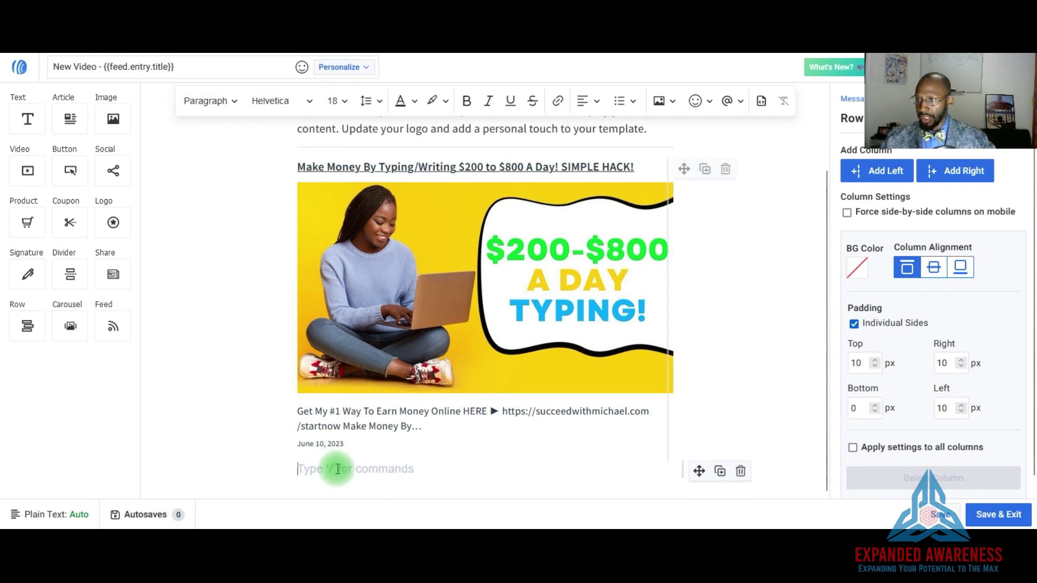
{"action": "left_click", "coordinate": [331, 468]}
{"action": "type", "text": "ryhryhty"}
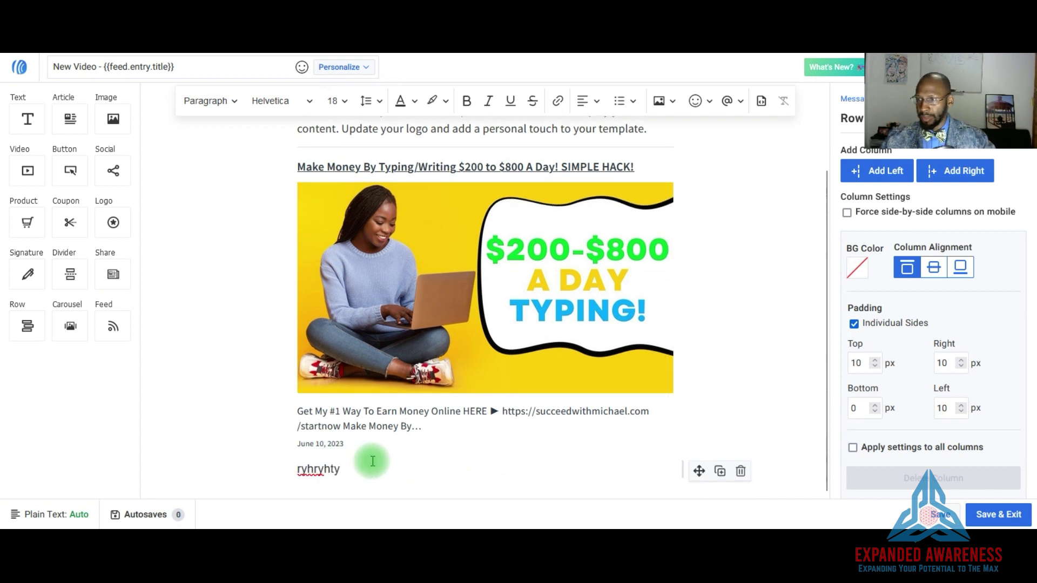
{"action": "key", "text": "BackSpace"}
{"action": "key", "text": "BackSpace"}
{"action": "key", "text": "BackSpace"}
{"action": "key", "text": "BackSpace"}
{"action": "key", "text": "BackSpace"}
{"action": "key", "text": "BackSpace"}
{"action": "key", "text": "BackSpace"}
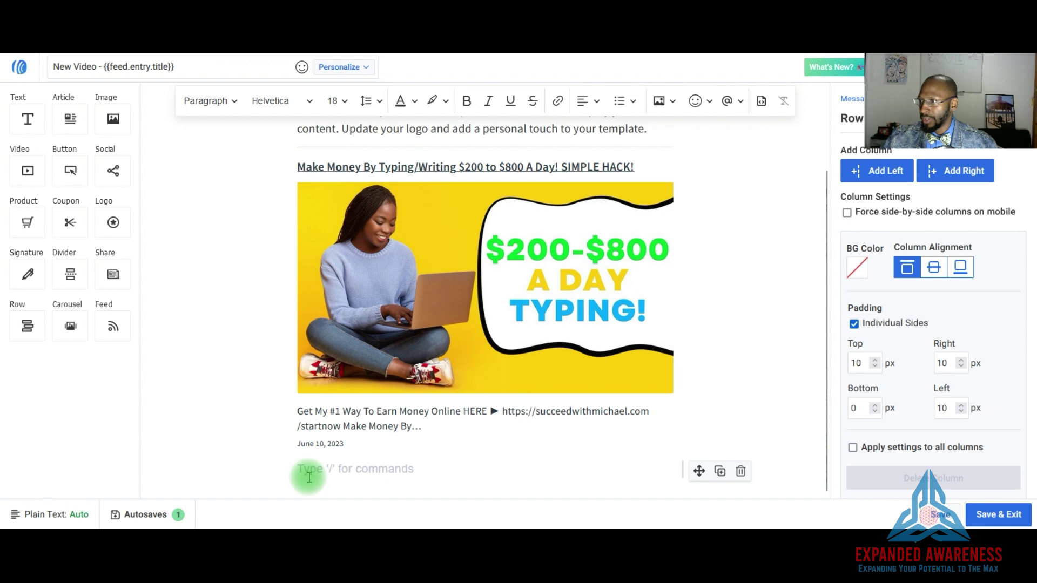
{"action": "scroll", "coordinate": [306, 213], "scroll_direction": "up", "scroll_amount": 3}
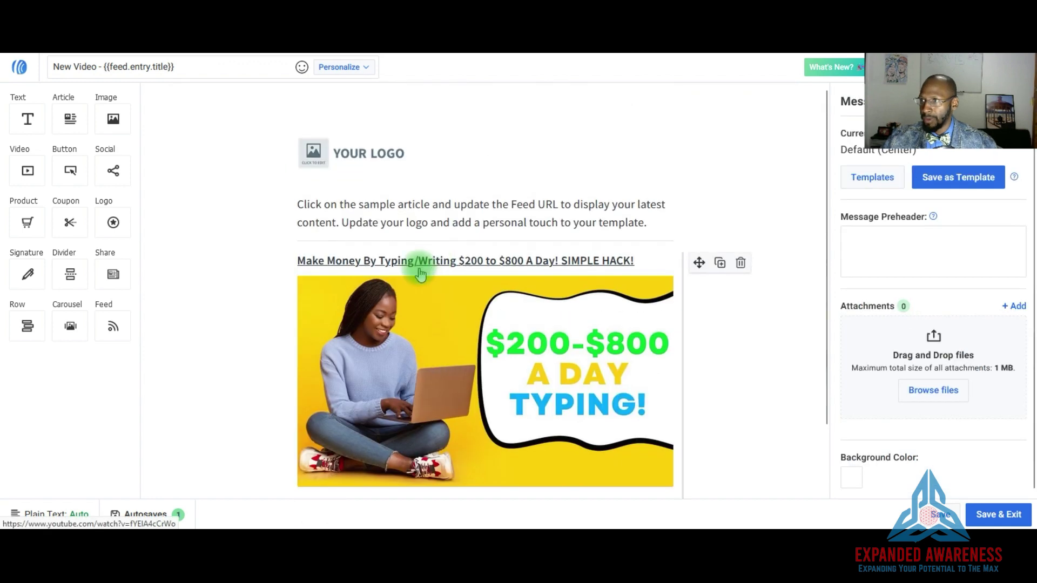
Step: Check the channel ID in the message's feed URL, and save and exit the message
{"action": "scroll", "coordinate": [421, 273], "scroll_direction": "down", "scroll_amount": 2}
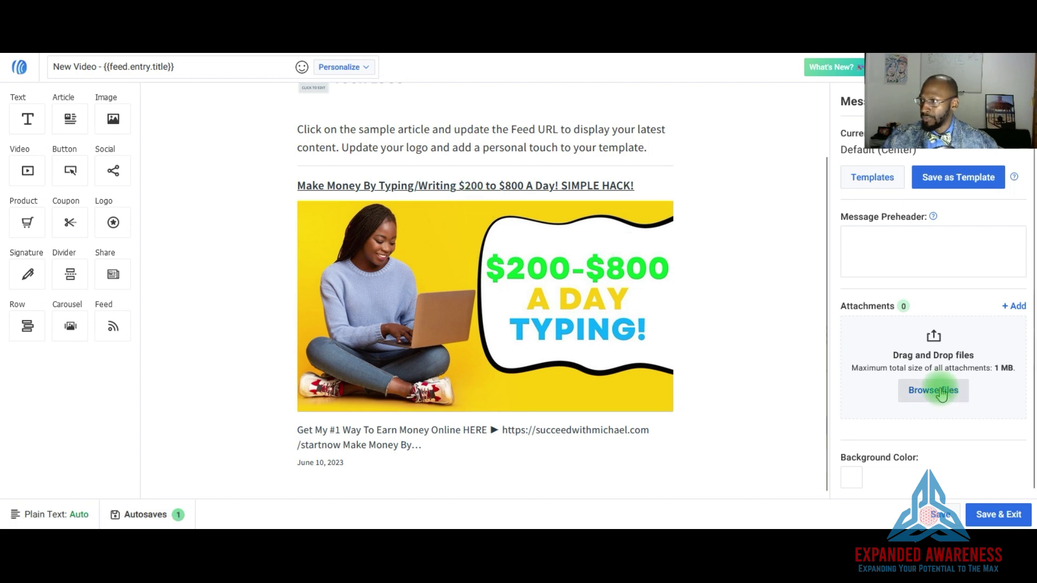
{"action": "left_click", "coordinate": [574, 263]}
{"action": "left_click", "coordinate": [895, 174]}
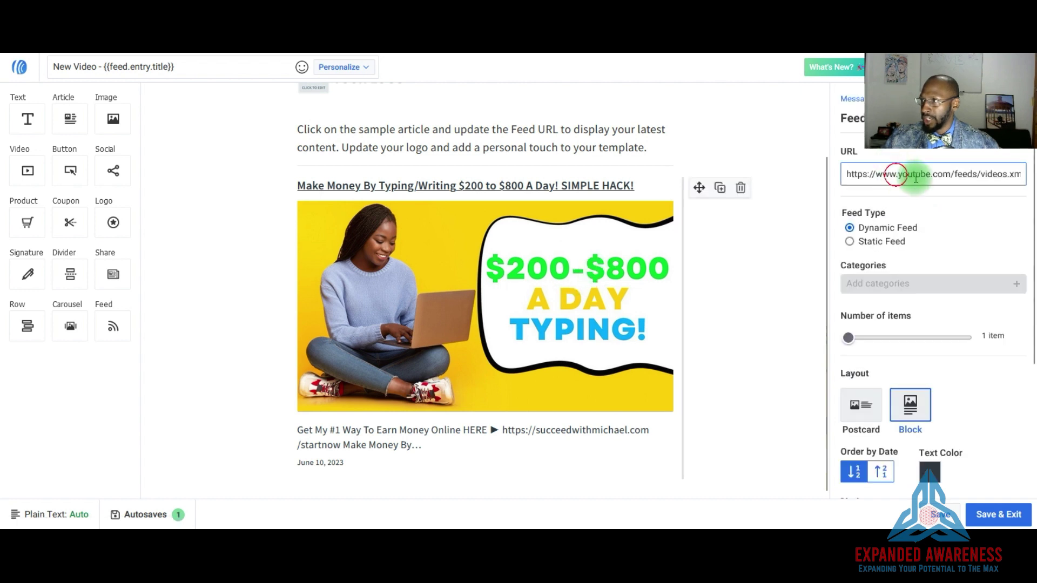
{"action": "key", "text": "End"}
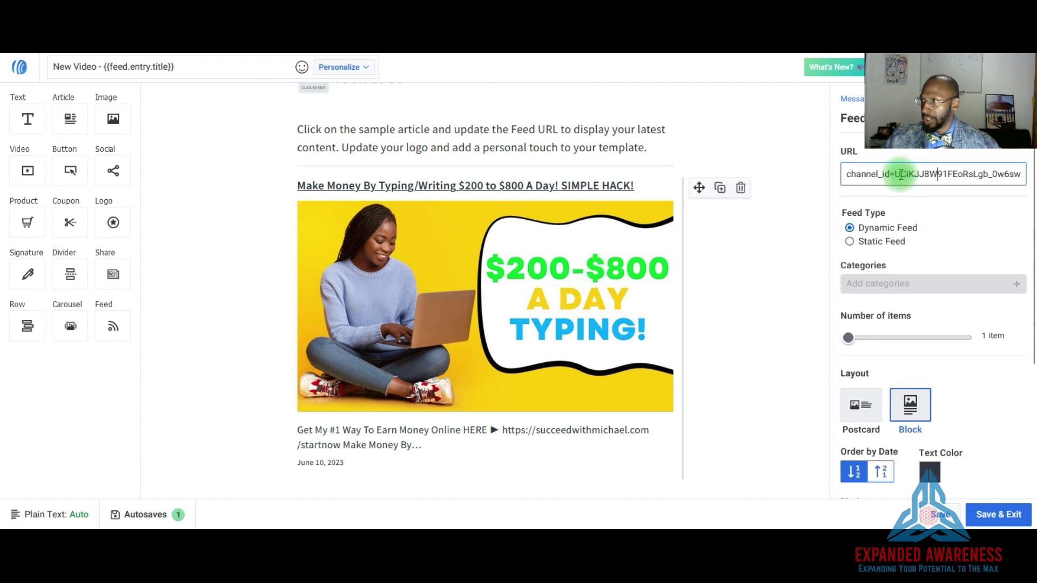
{"action": "double_click", "coordinate": [901, 174]}
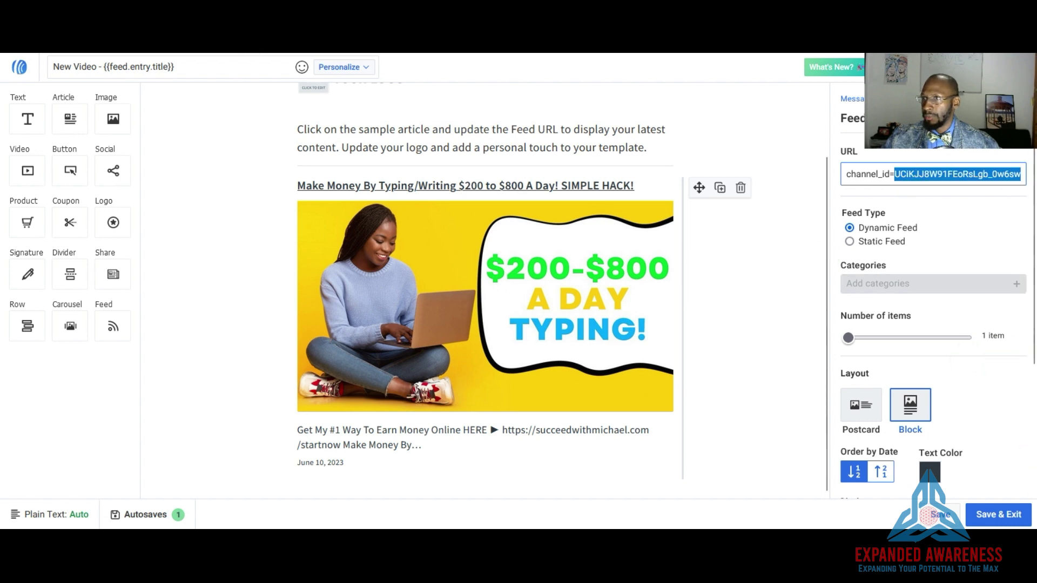
{"action": "left_click", "coordinate": [1007, 510]}
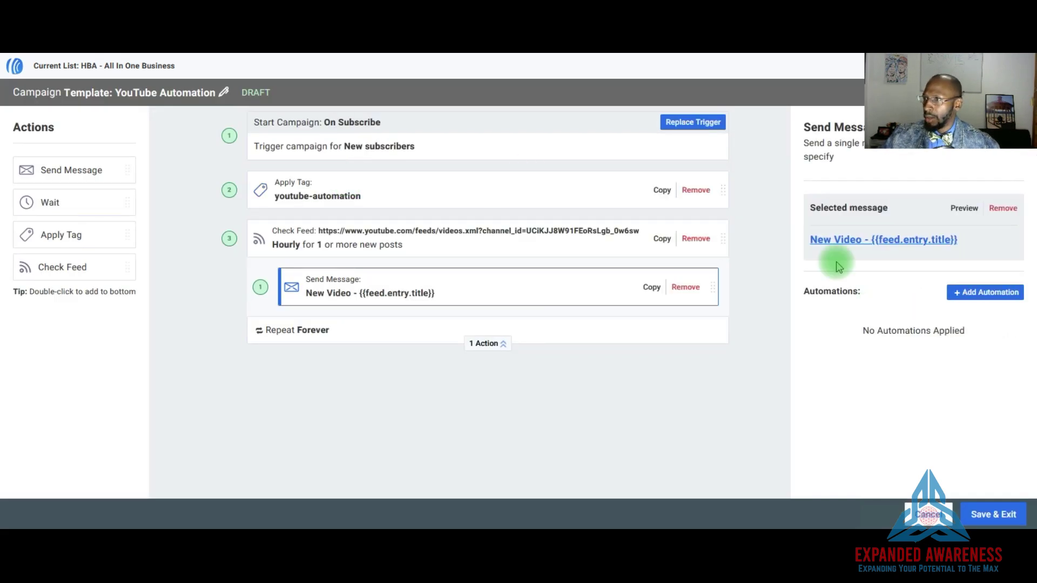
Step: Check the channel ID in the Check Feed action's Feed URL, and save and exit the campaign
{"action": "left_click", "coordinate": [584, 244]}
{"action": "left_click_drag", "start_coordinate": [1016, 184], "coordinate": [1026, 185]}
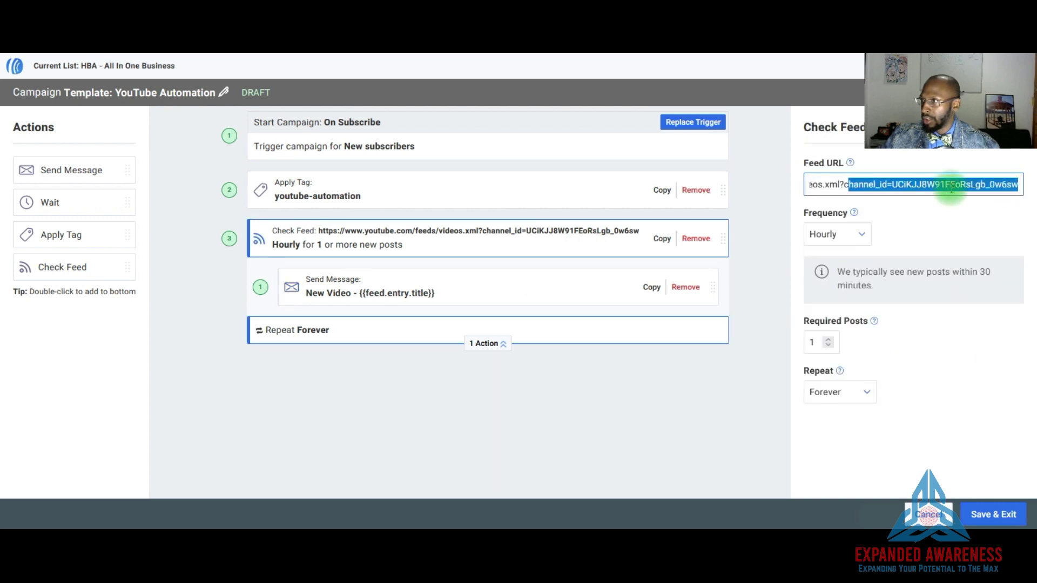
{"action": "left_click_drag", "start_coordinate": [950, 188], "coordinate": [898, 185]}
{"action": "left_click", "coordinate": [685, 371]}
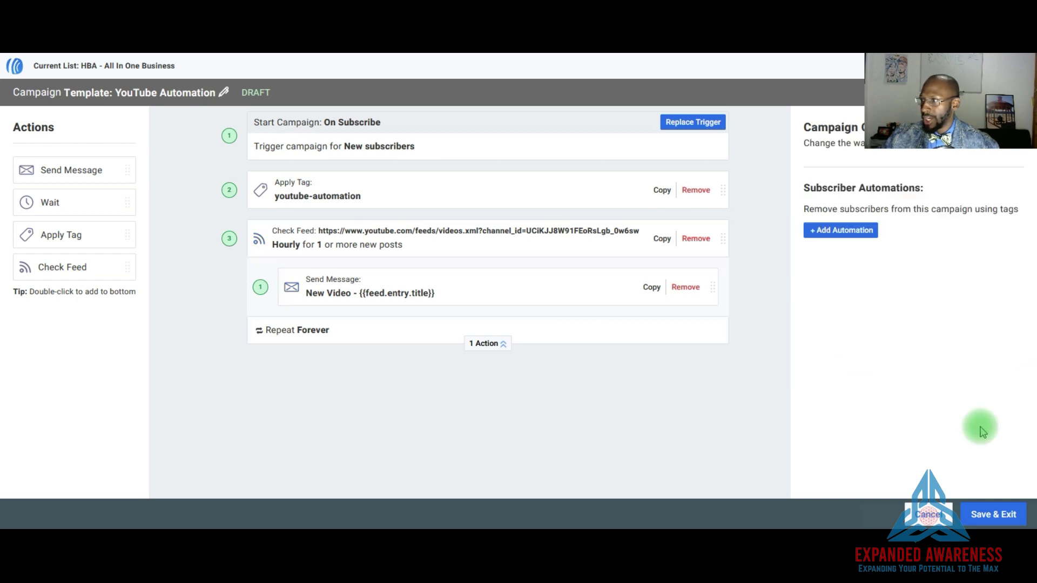
{"action": "left_click", "coordinate": [984, 508]}
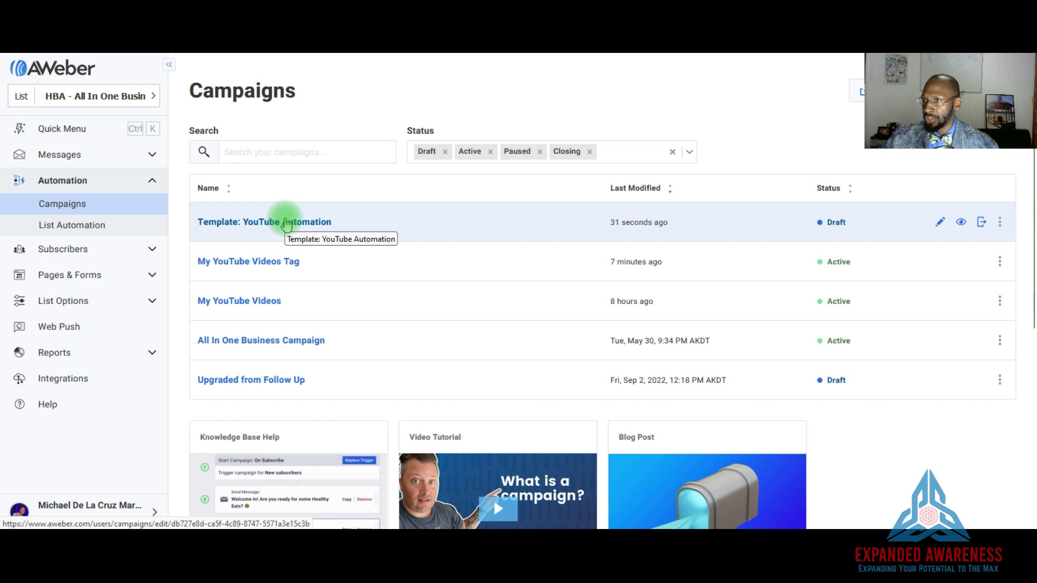
Step: Reopen the "Template: YouTube Automation" campaign and replace its On Subscribe trigger with Tag Applied
{"action": "left_click", "coordinate": [286, 222]}
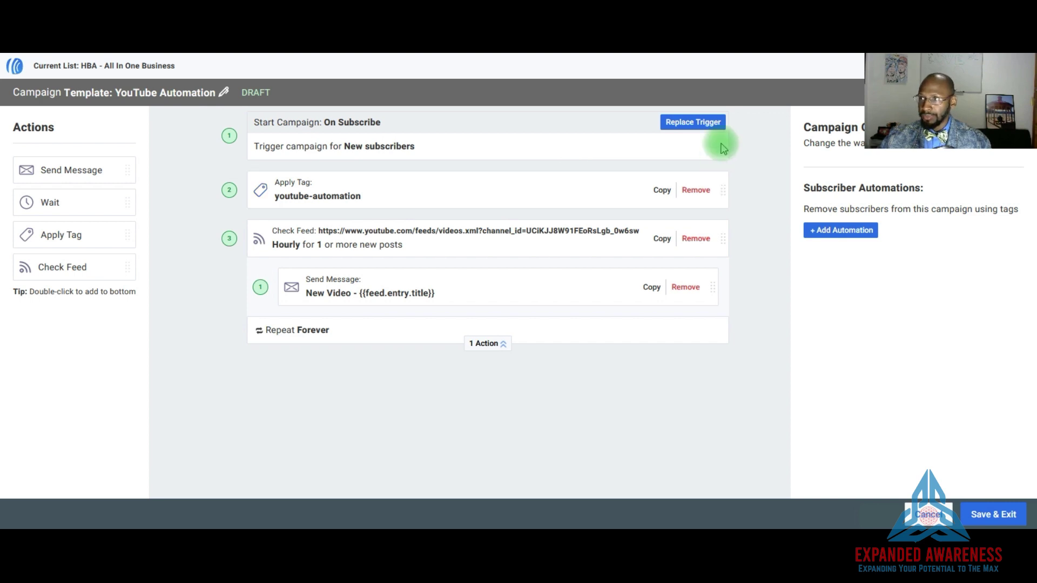
{"action": "left_click", "coordinate": [712, 124]}
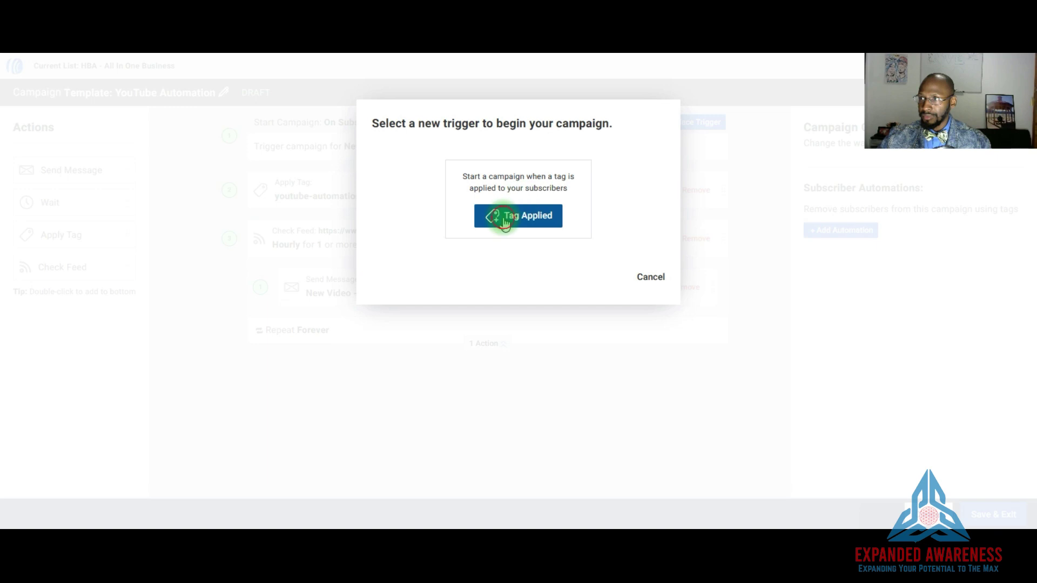
{"action": "left_click", "coordinate": [504, 218]}
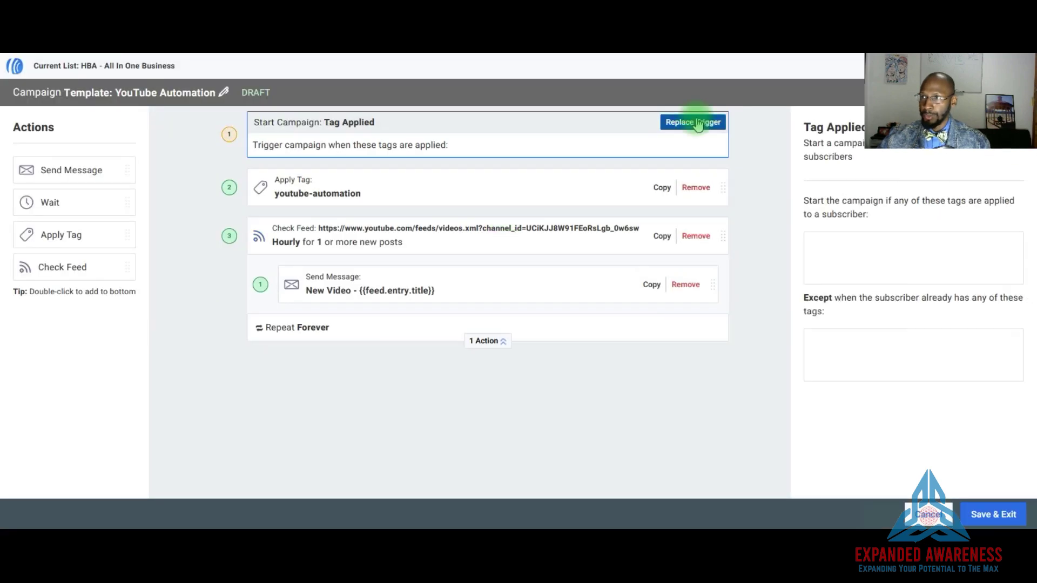
Step: Try "get videos" as the tag that starts the campaign, and remove it again
{"action": "left_click", "coordinate": [852, 243]}
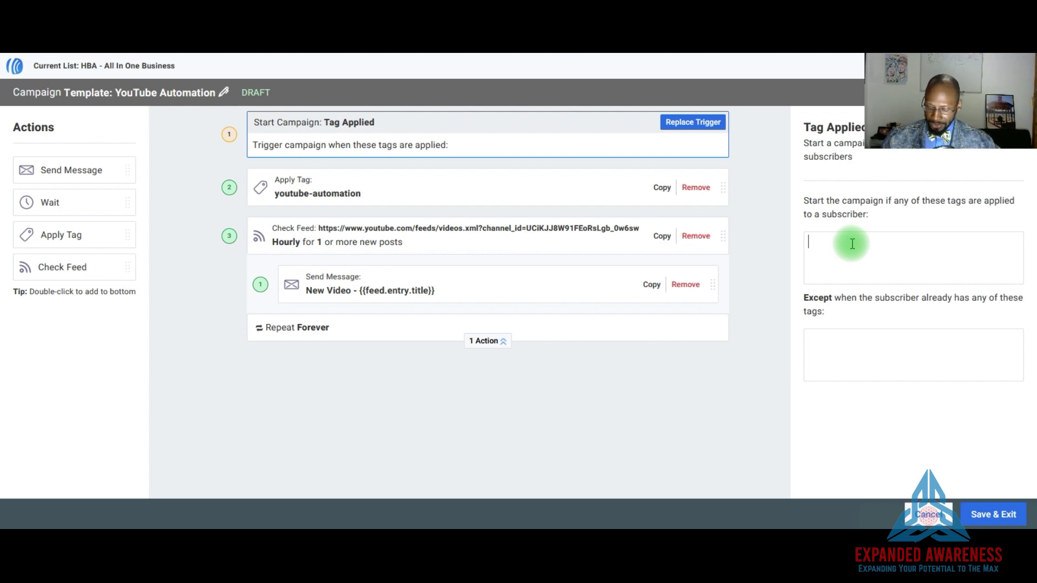
{"action": "type", "text": "get videos"}
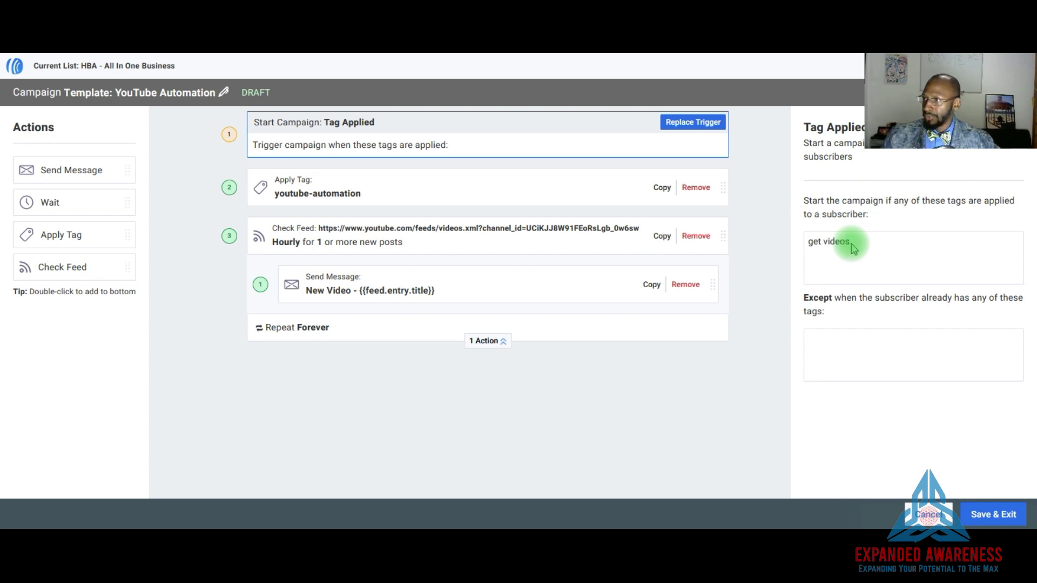
{"action": "key", "text": "Return"}
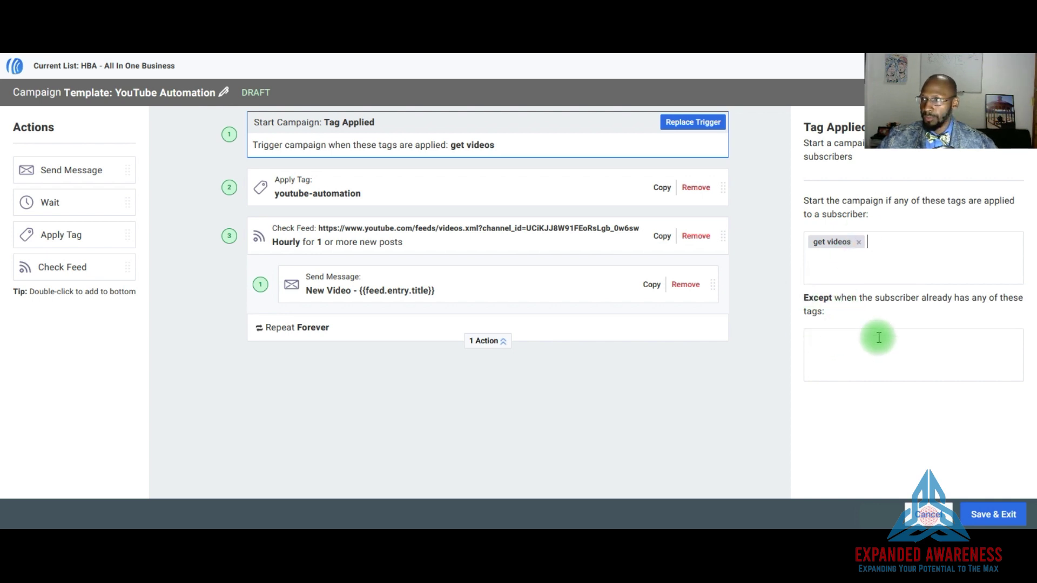
{"action": "left_click", "coordinate": [858, 242]}
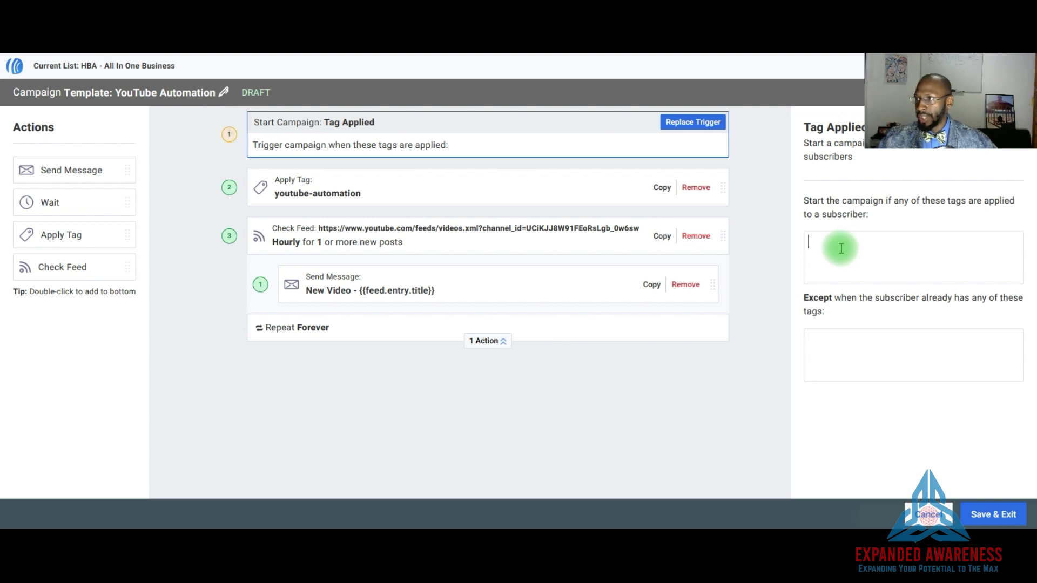
Step: Try the existing "youtube-automation" tag as the Tag Applied trigger that starts the campaign, and remove it again
{"action": "type", "text": "you"}
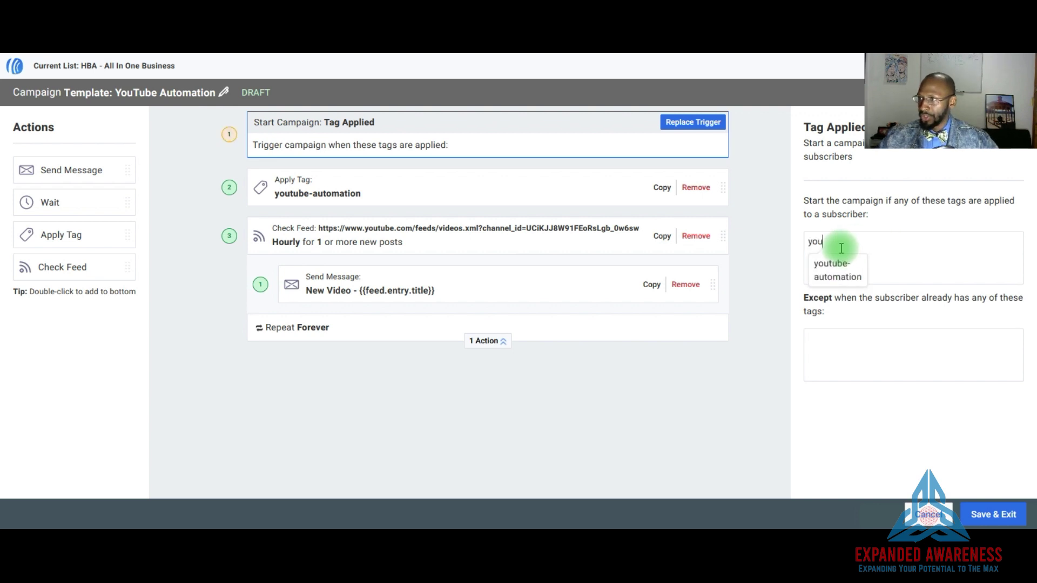
{"action": "left_click", "coordinate": [840, 272]}
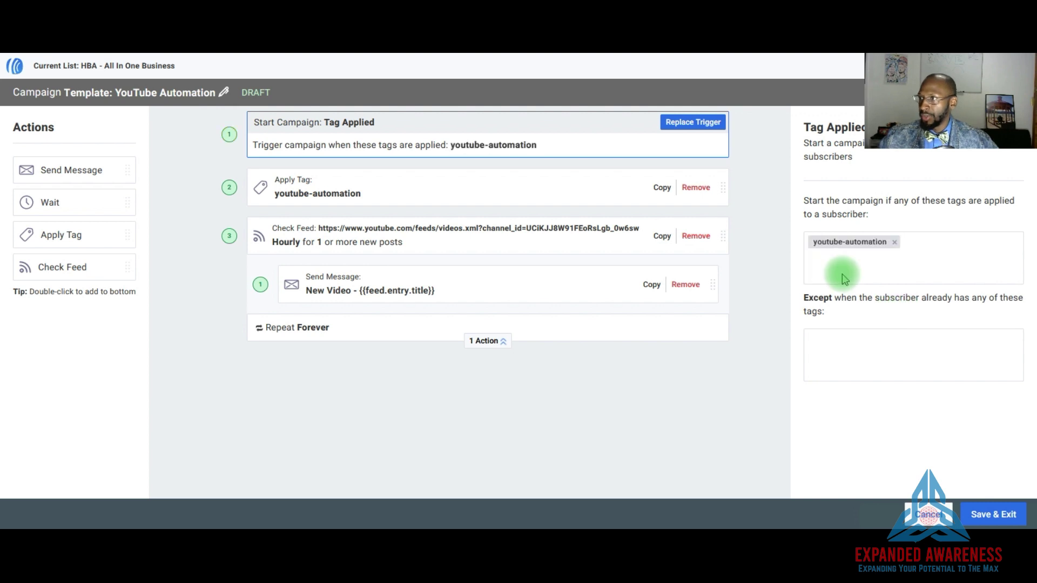
{"action": "left_click", "coordinate": [894, 242]}
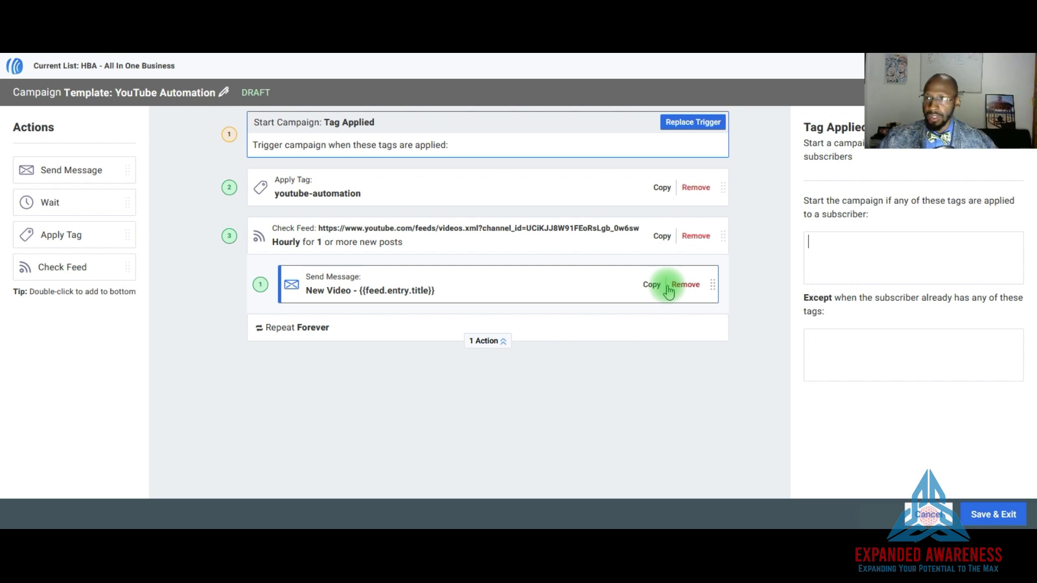
Step: Replace the campaign's Tag Applied trigger with On Subscribe, and save and exit the campaign
{"action": "left_click", "coordinate": [686, 123]}
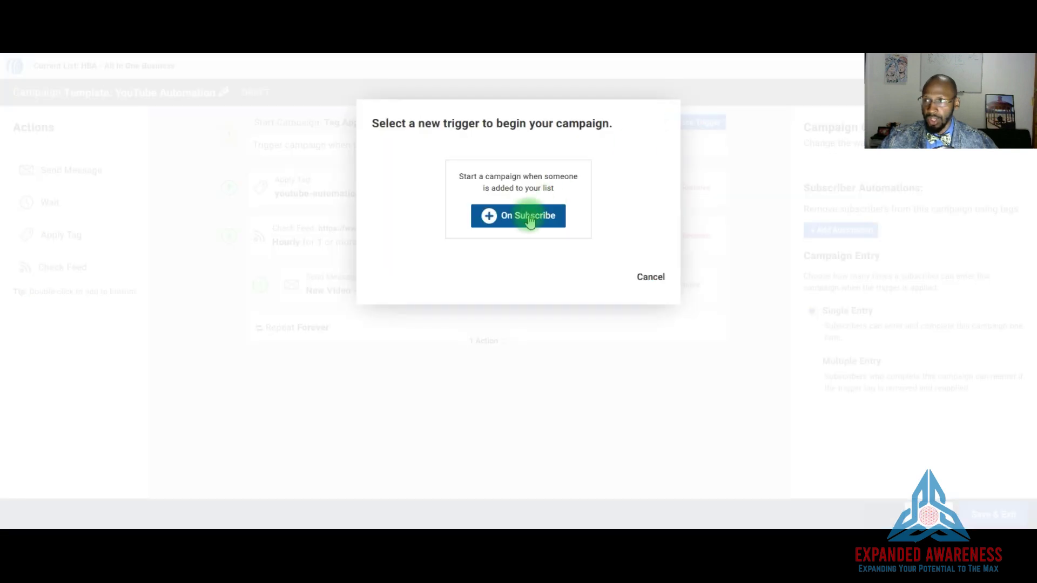
{"action": "left_click", "coordinate": [530, 218]}
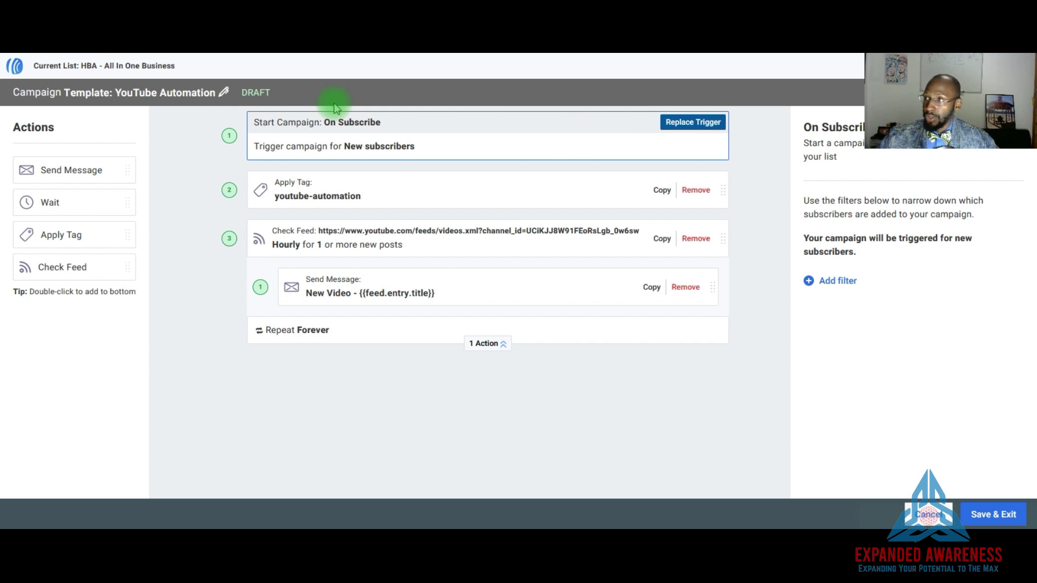
{"action": "left_click", "coordinate": [983, 509]}
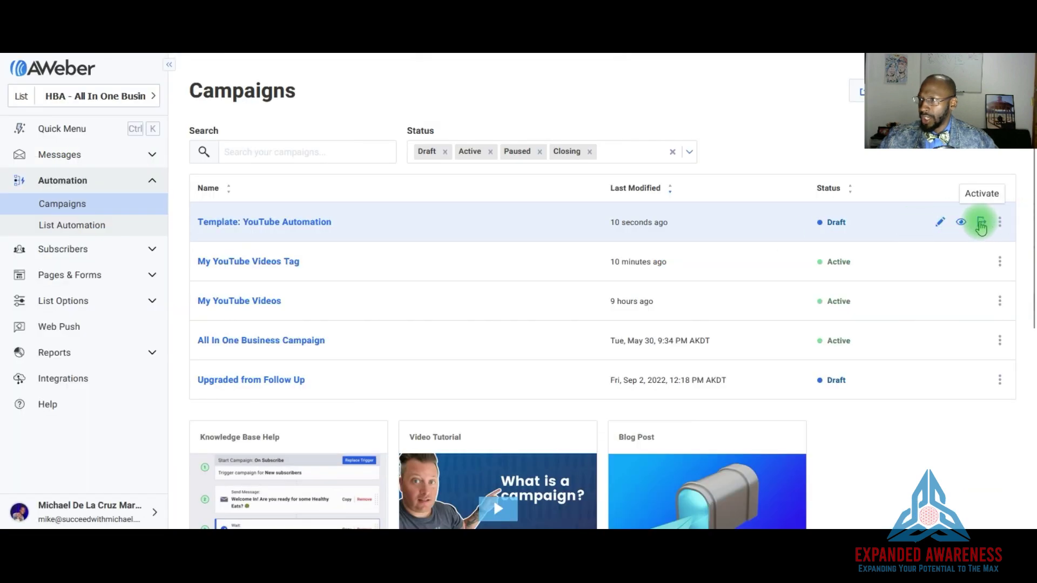
{"action": "left_click", "coordinate": [983, 224]}
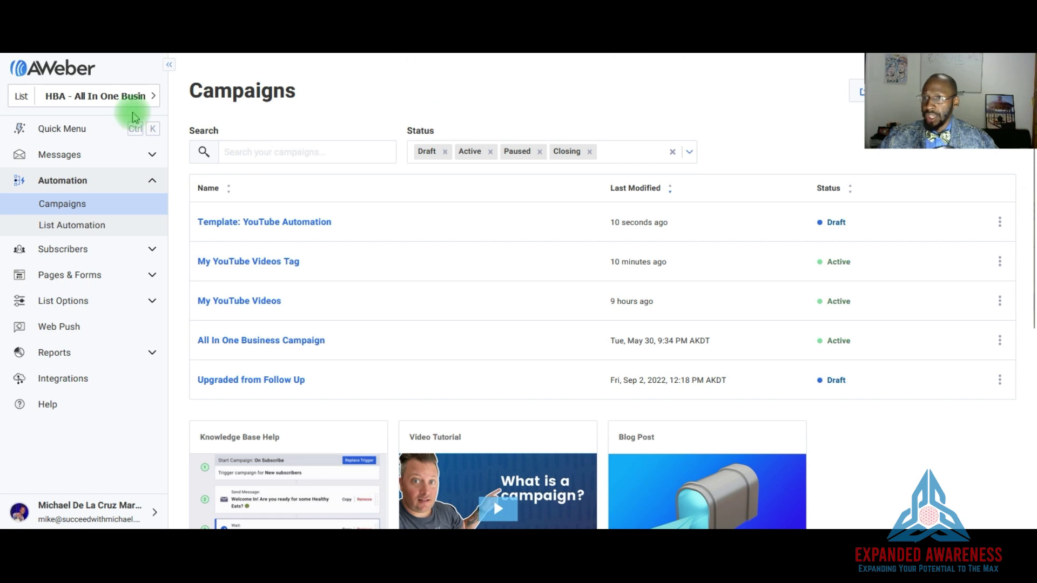
Step: Open the list's subscribers and select all subscribers on the page
{"action": "left_click", "coordinate": [68, 251]}
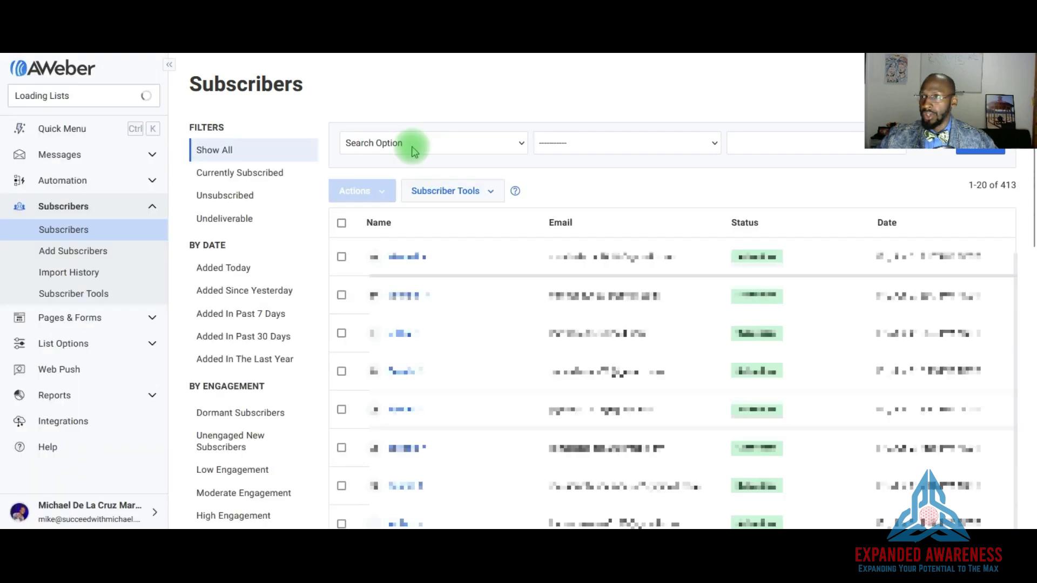
{"action": "left_click", "coordinate": [341, 223]}
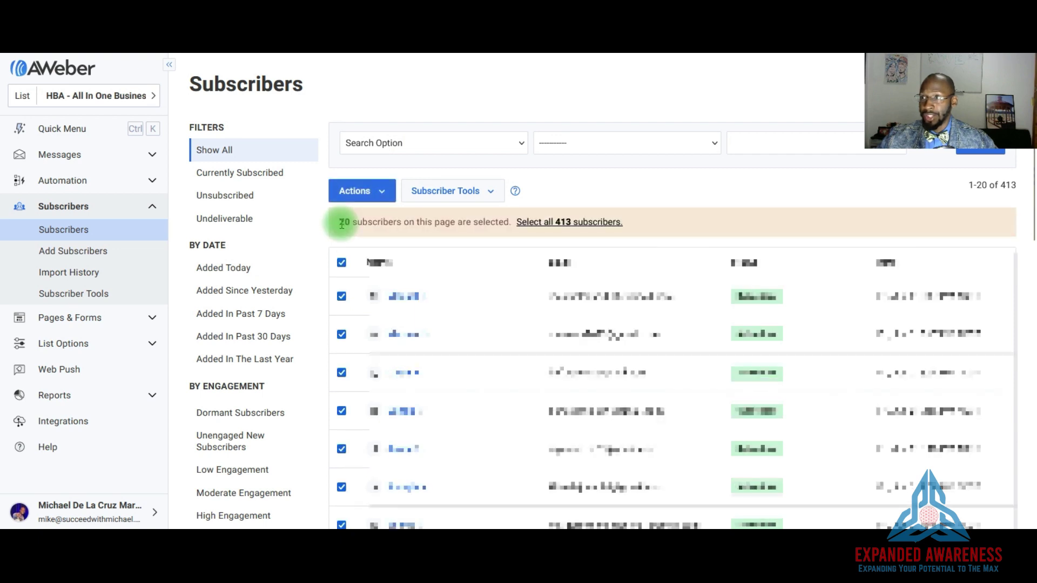